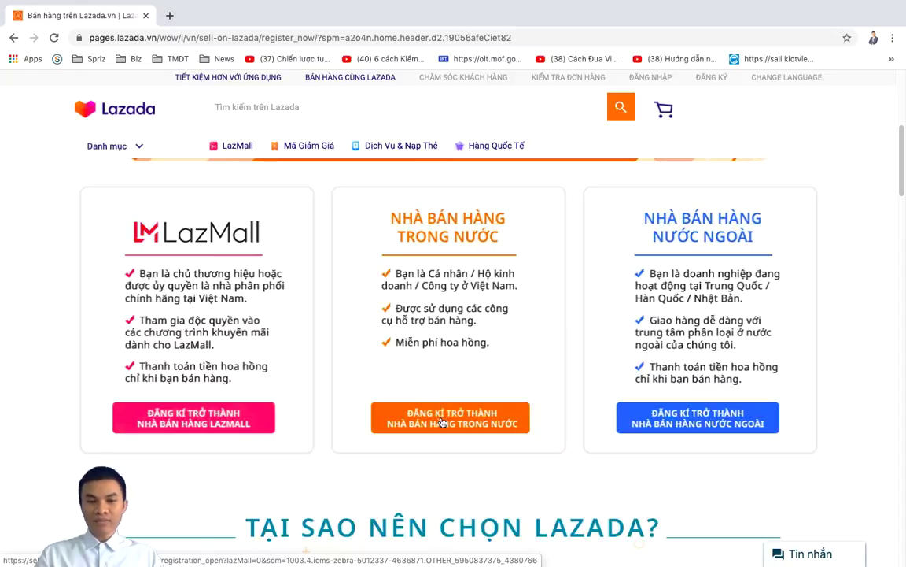
Open the domestic seller registration form and choose the Cá nhân account type with Việt Nam as the warehouse address.
left_click(454, 423)
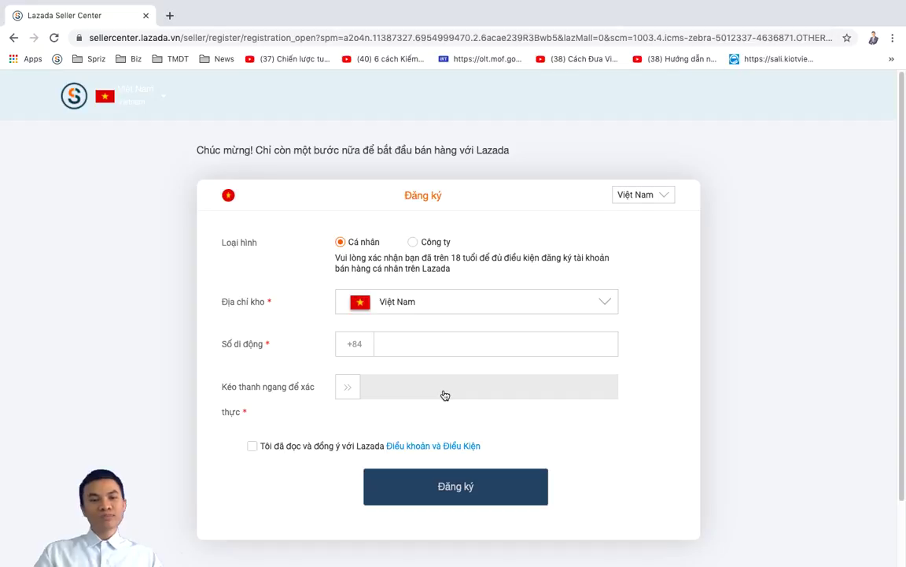
left_click_drag(353, 244, 374, 246)
left_click(374, 243)
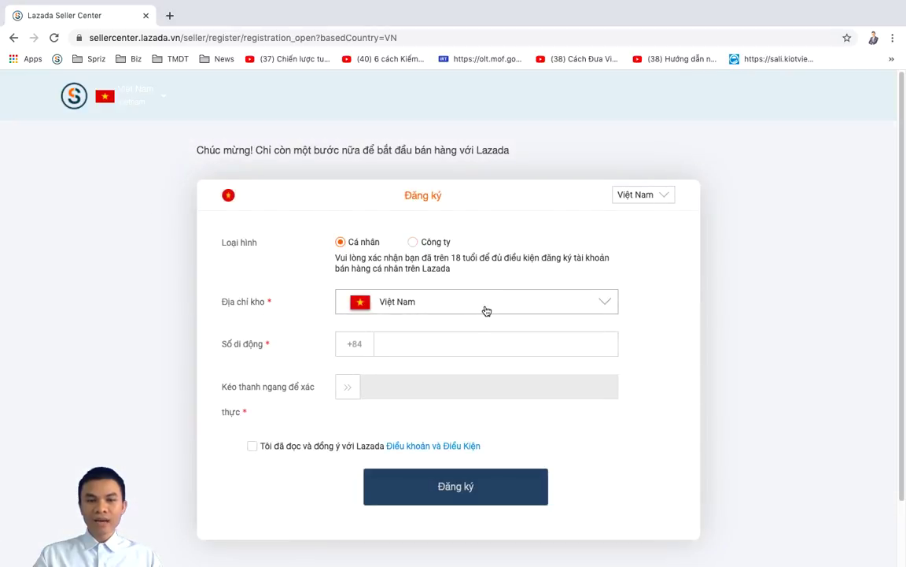
left_click(486, 310)
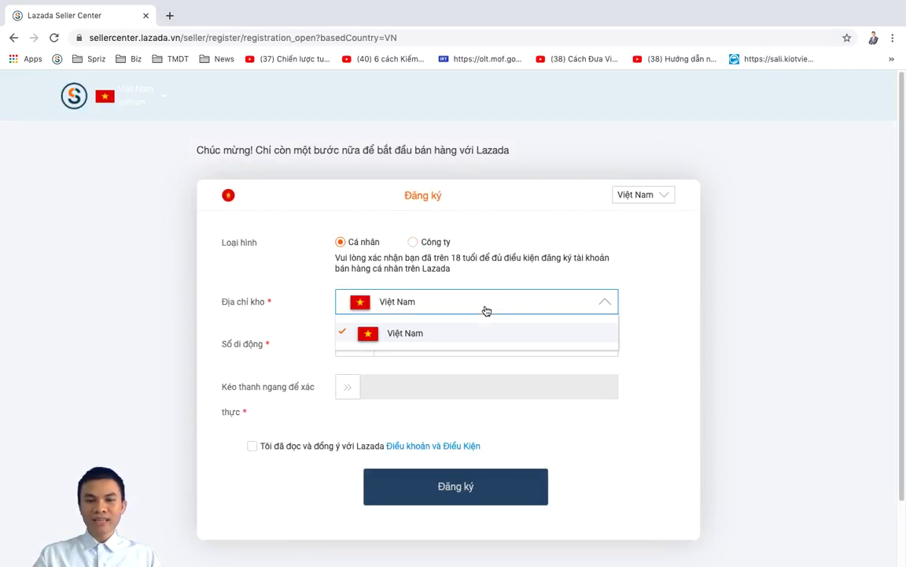
left_click(487, 311)
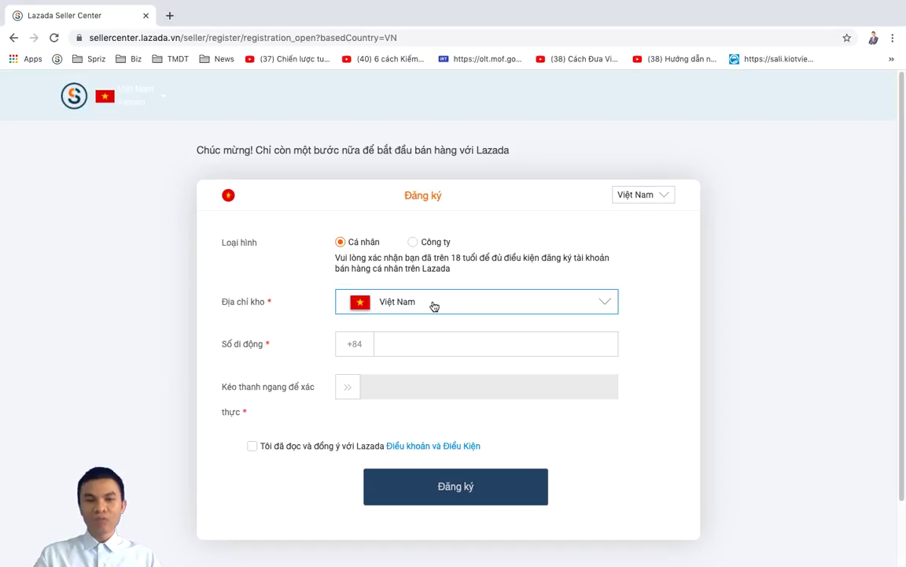
Enter the seller's mobile number and complete the slider verification to request the SMS code.
left_click(391, 343)
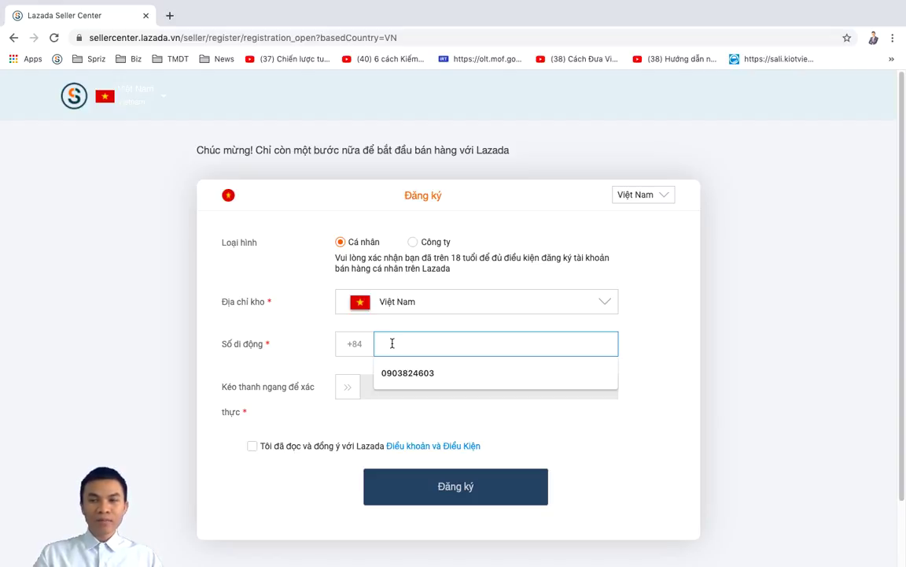
key("super+v")
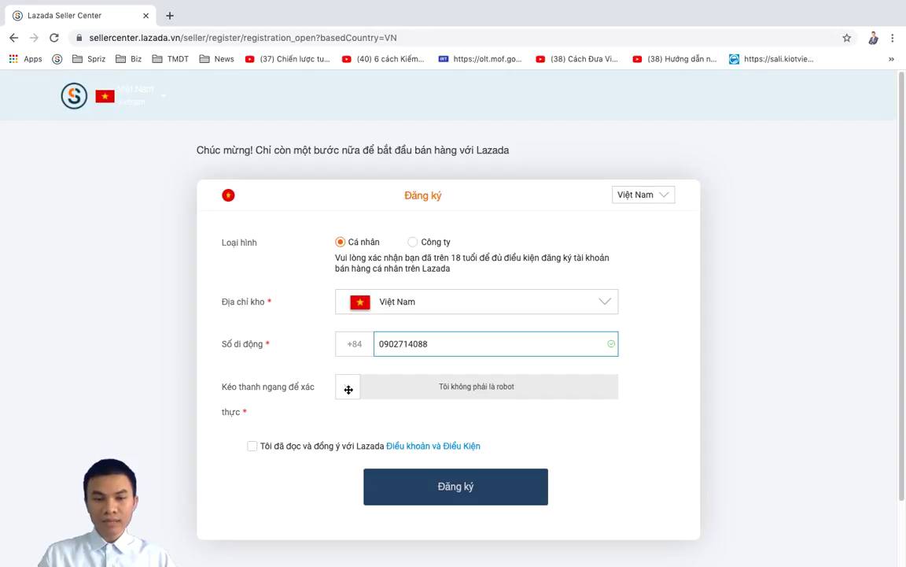
left_click_drag(348, 388, 613, 386)
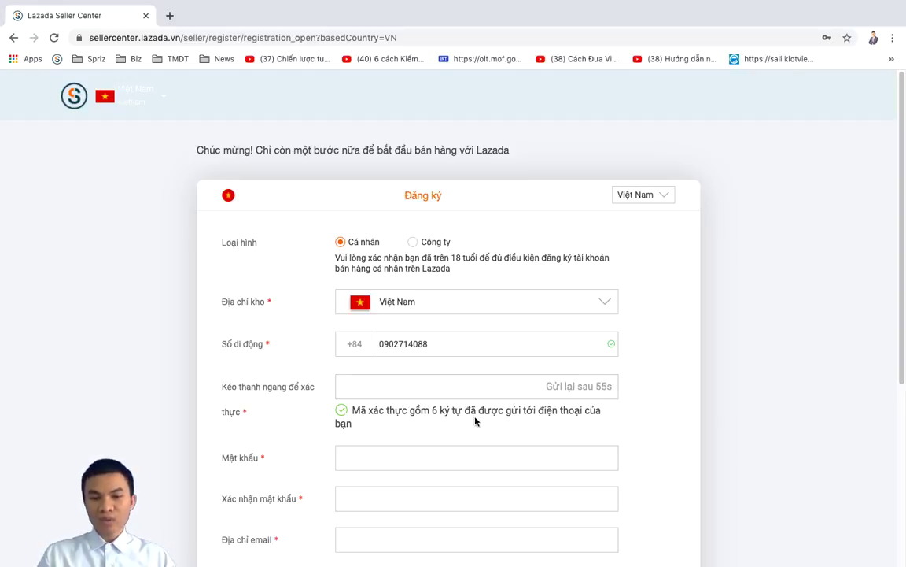
Examine the required verification code, password, password confirmation, email and shop name fields of the registration form.
left_click(450, 391)
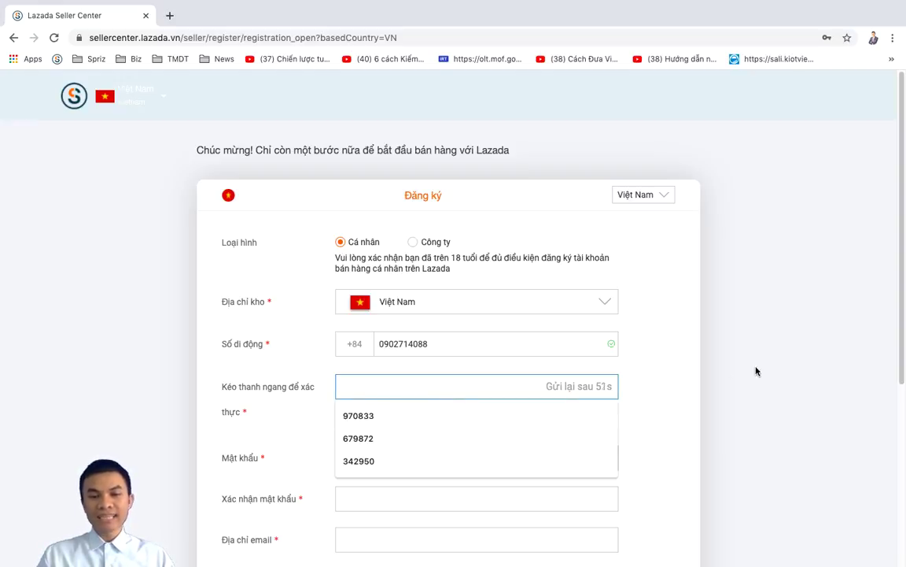
key("Escape")
left_click(403, 447)
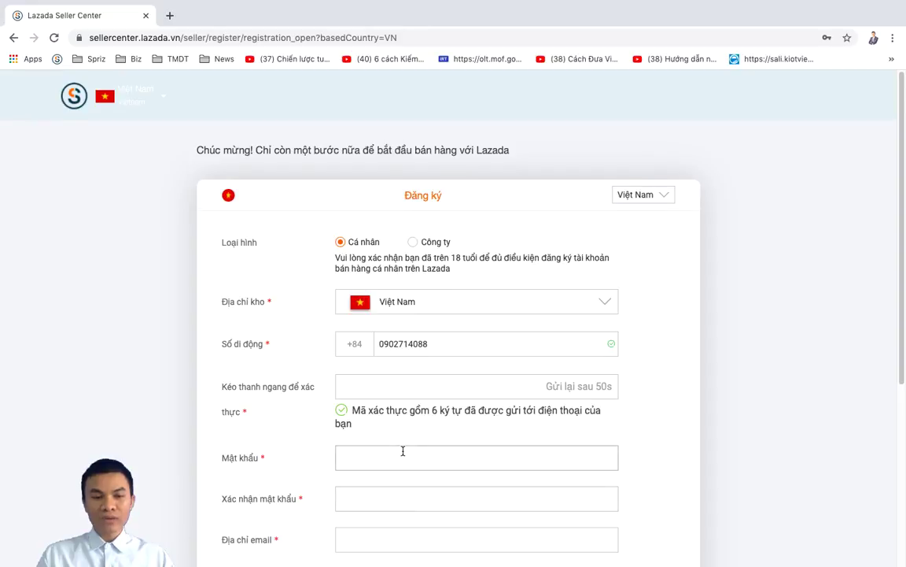
scroll(402, 450, "down", 1)
left_click(251, 365)
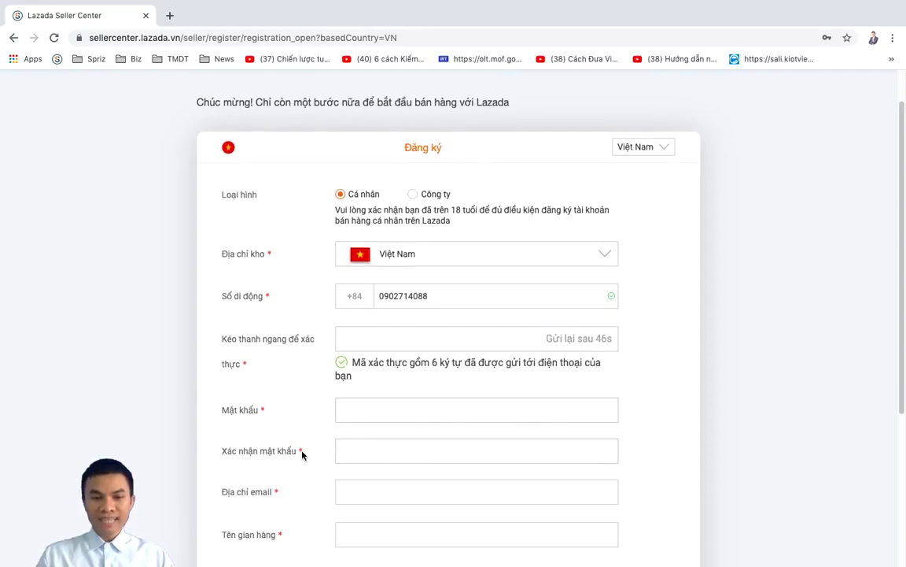
left_click(366, 455)
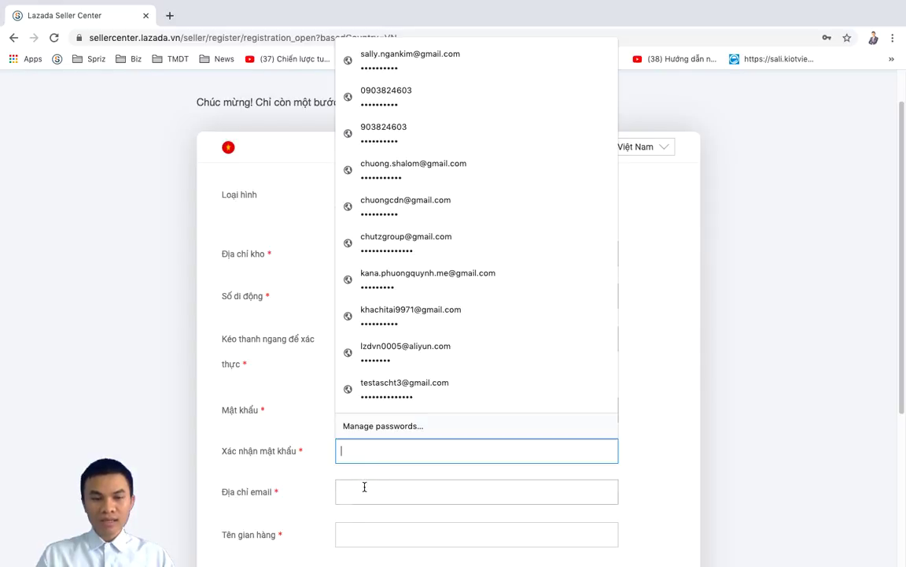
key("Escape")
key("Tab")
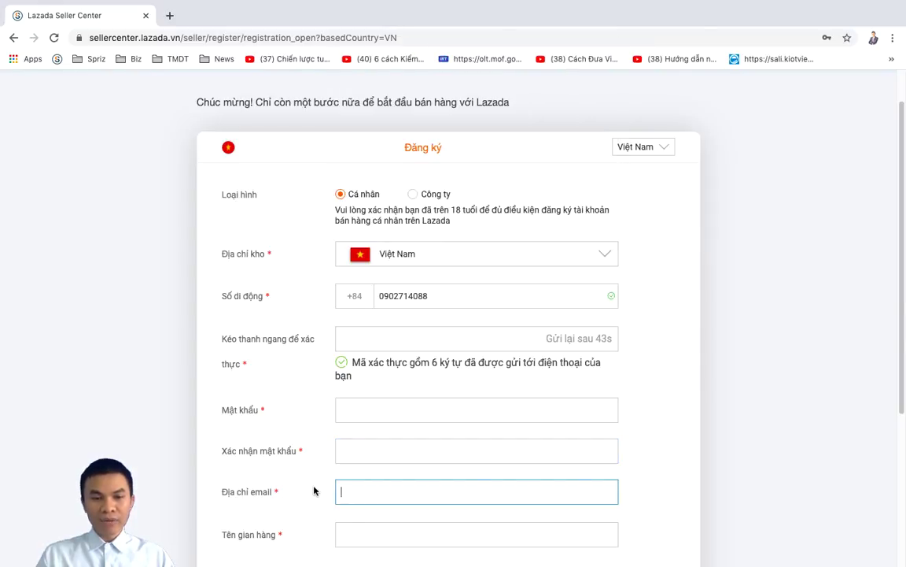
left_click(362, 489)
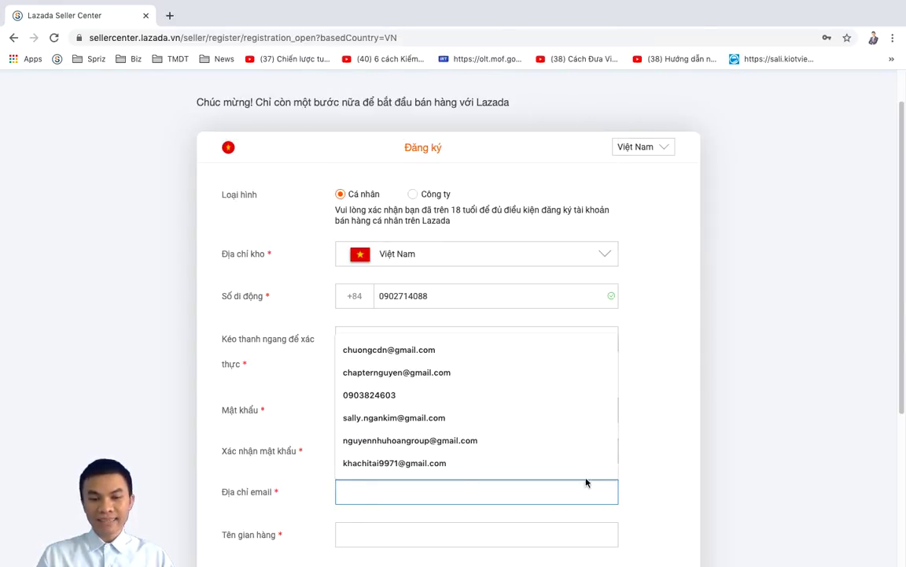
left_click(682, 465)
scroll(681, 465, "down", 1)
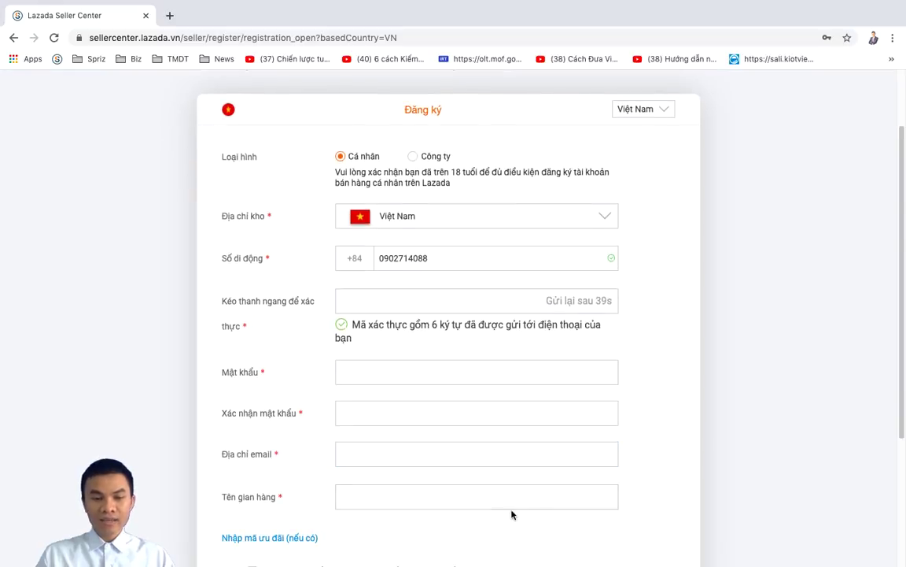
left_click(442, 494)
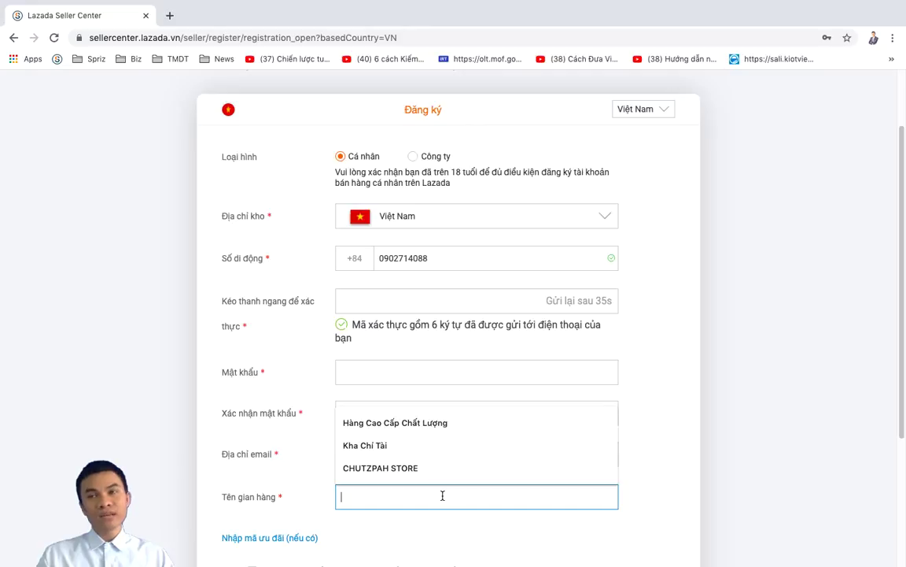
left_click(688, 466)
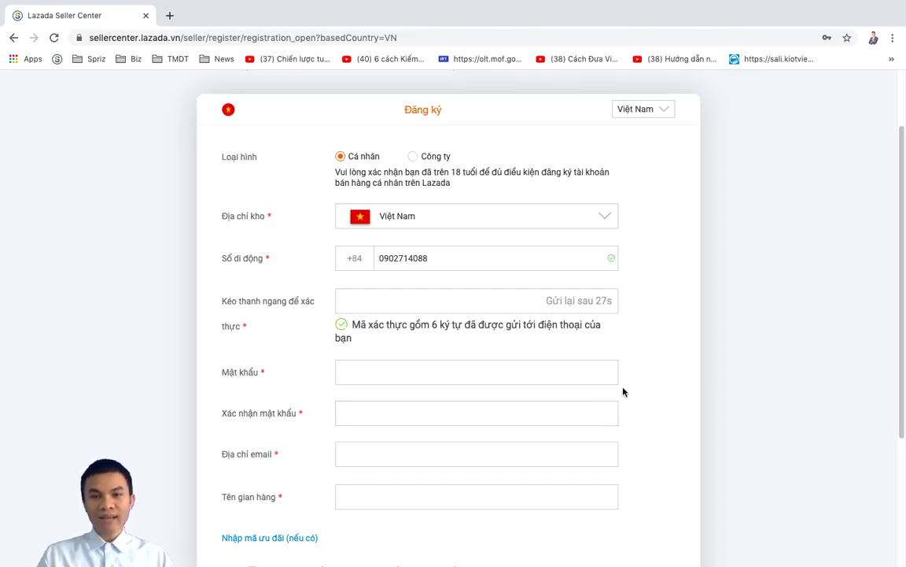
Agree to Lazada's terms and conditions at the end of the registration form.
scroll(623, 391, "down", 1)
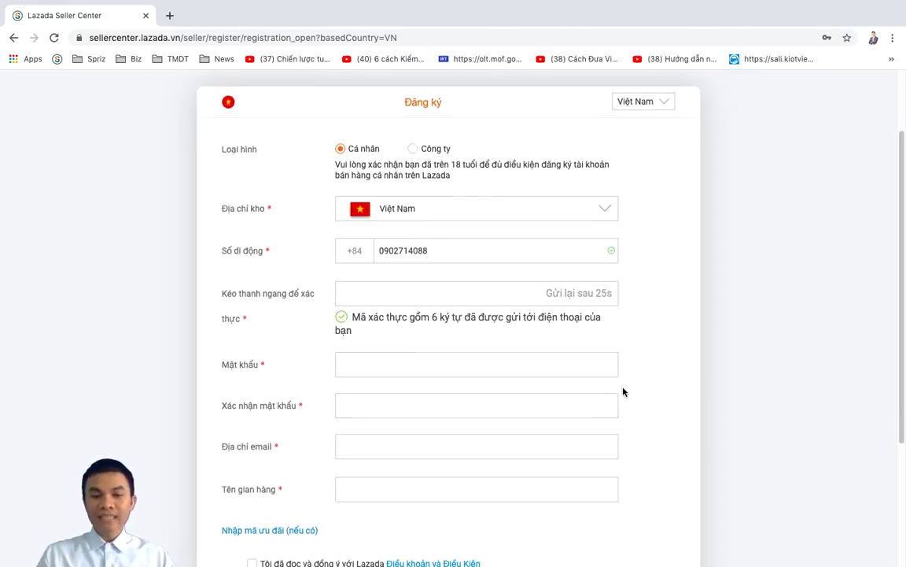
scroll(623, 391, "down", 2)
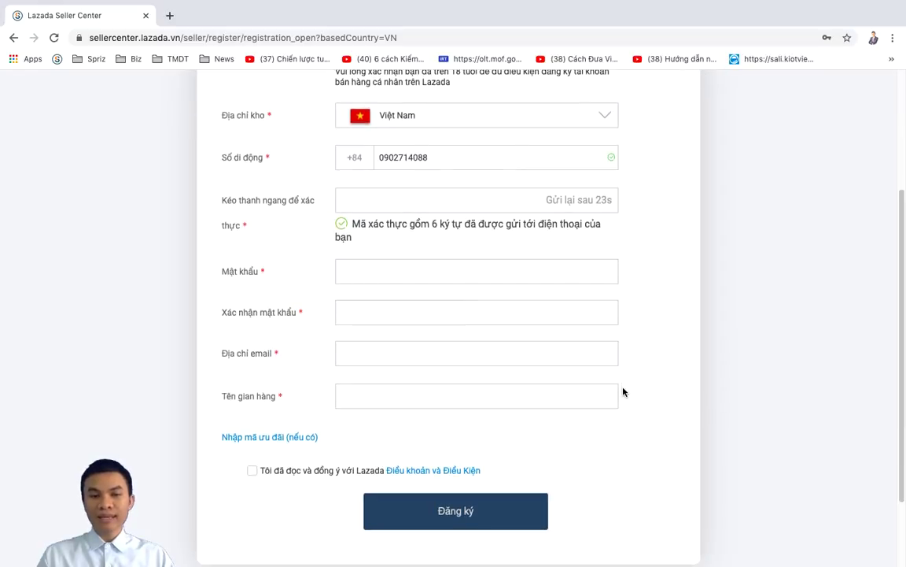
scroll(624, 391, "down", 1)
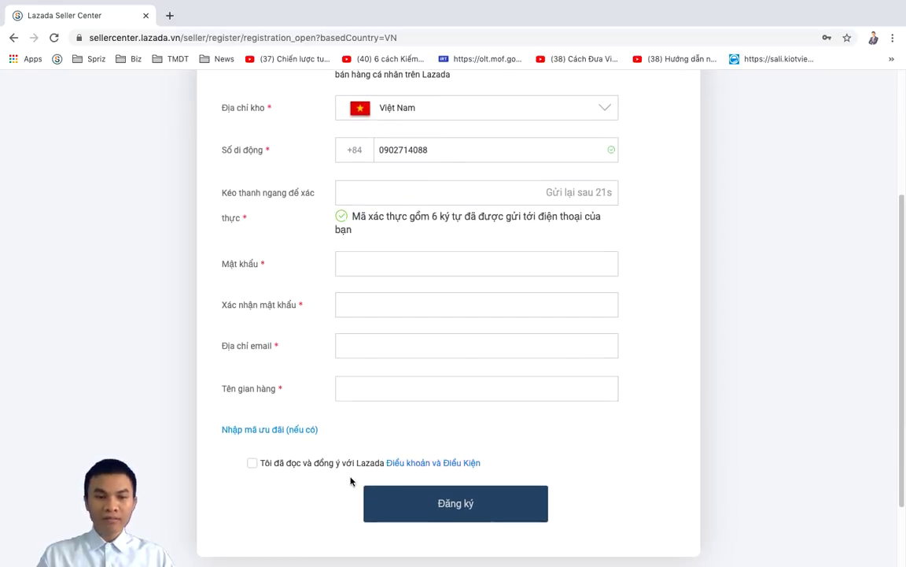
left_click(259, 464)
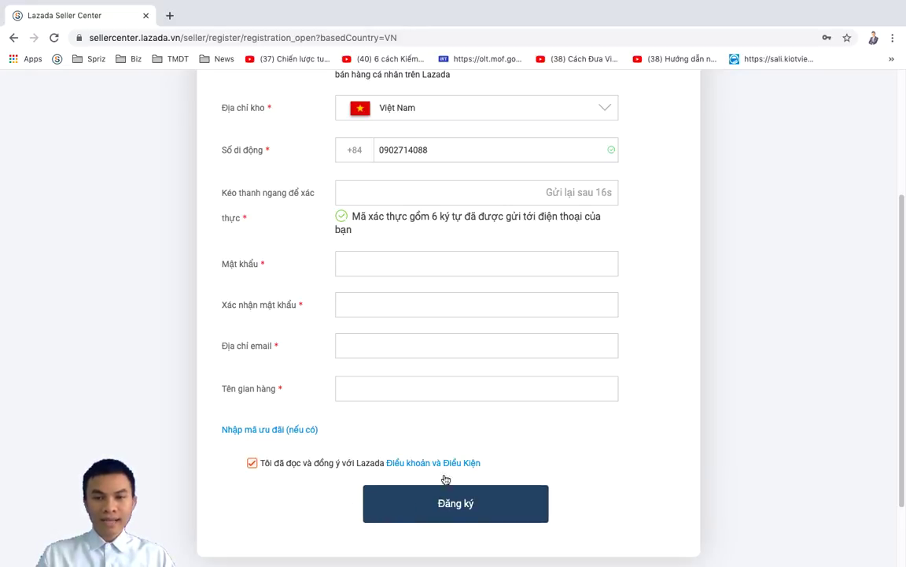
Review the verification code field and the remaining registration fields once more without filling them in.
left_click_drag(902, 228, 898, 189)
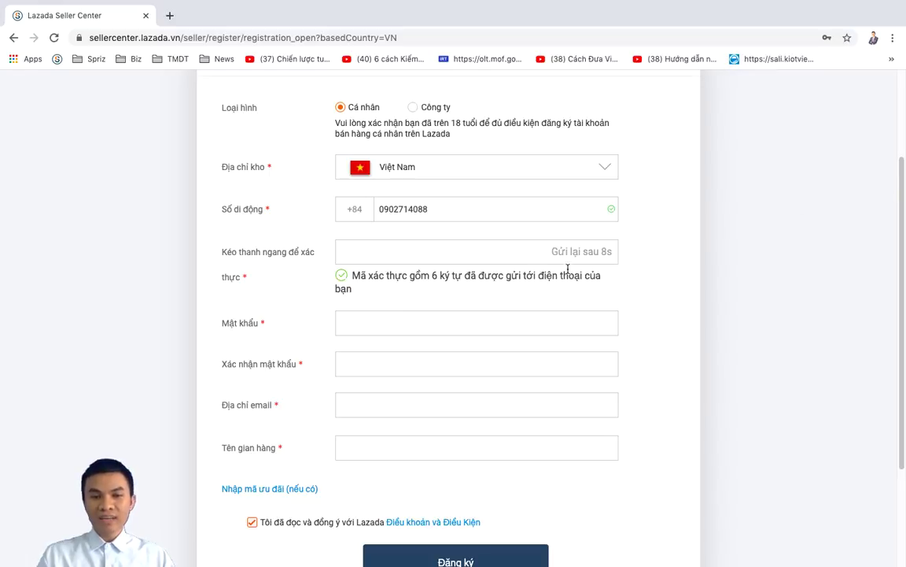
left_click(355, 250)
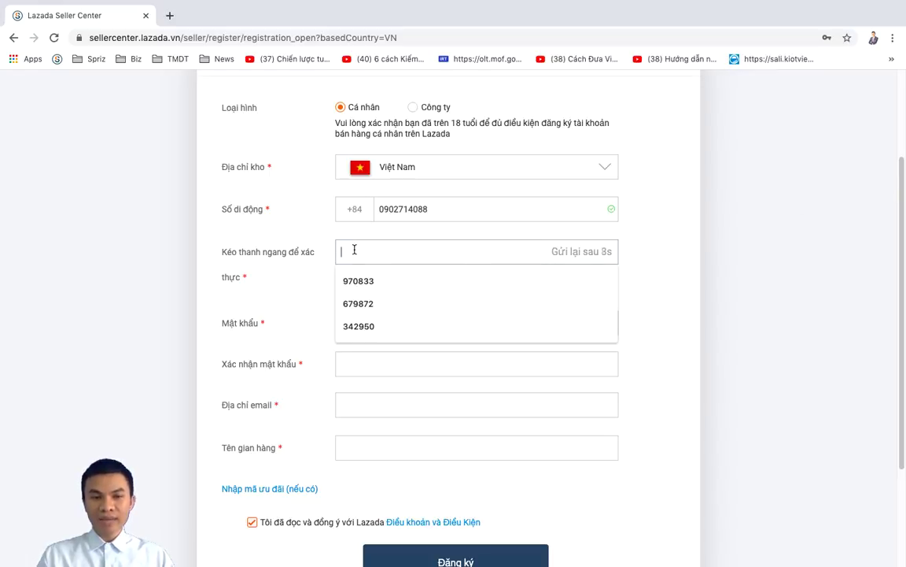
left_click(786, 299)
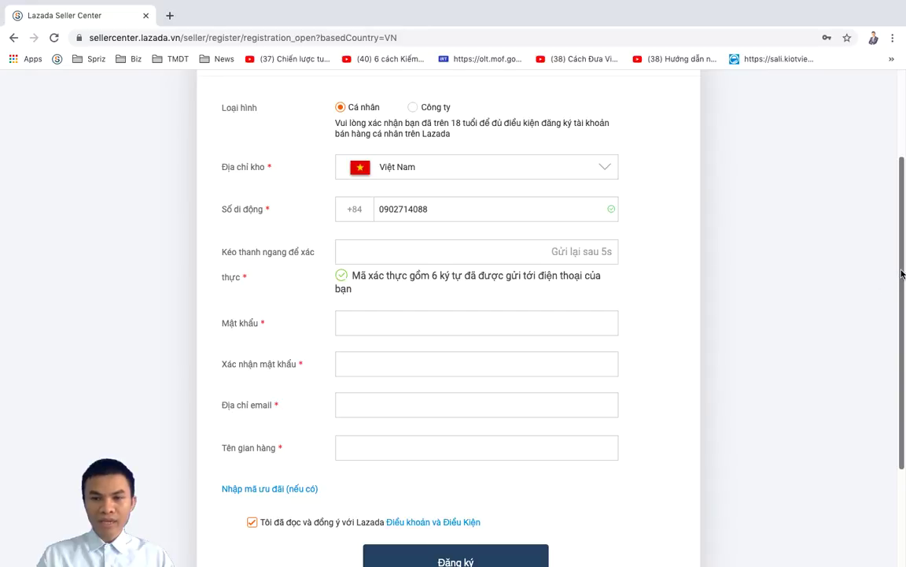
left_click_drag(900, 275, 901, 309)
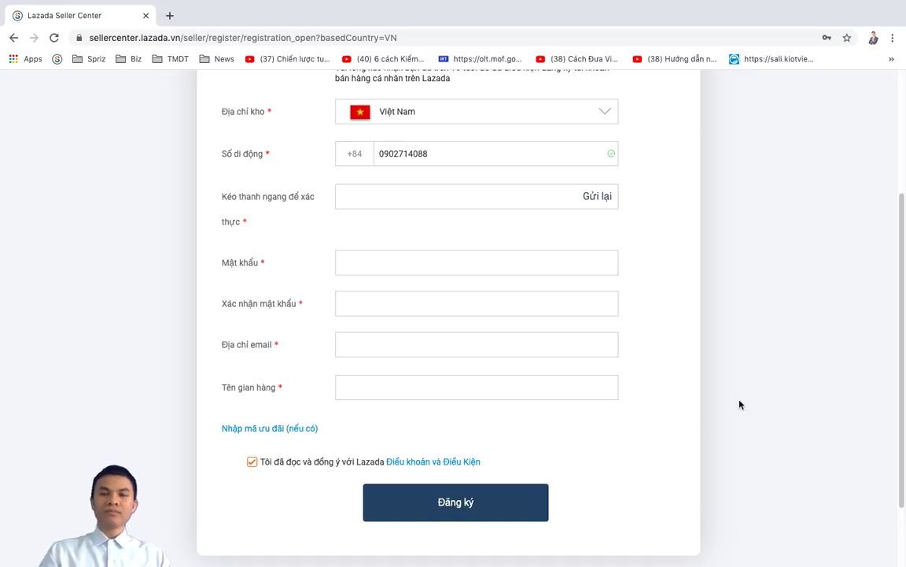
scroll(763, 400, "up", 1)
scroll(763, 400, "up", 1)
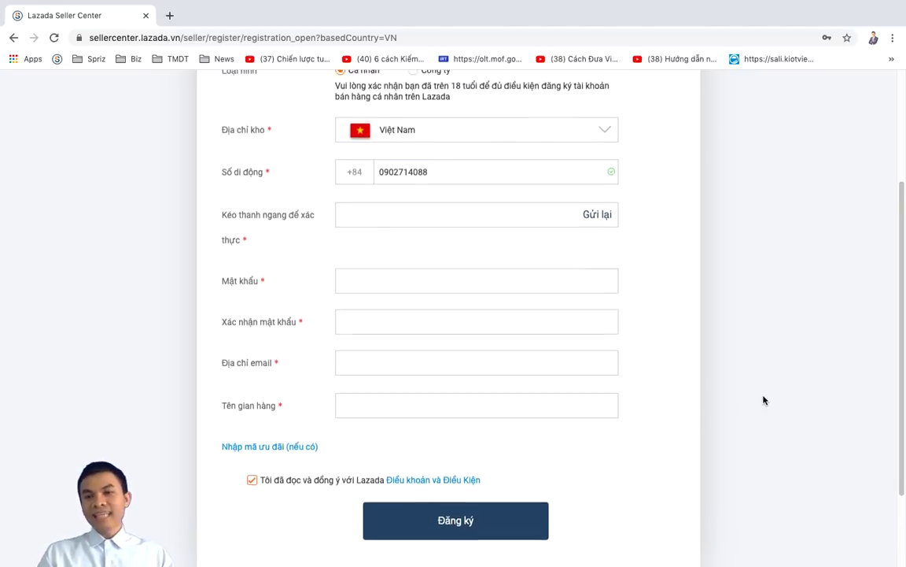
scroll(762, 400, "up", 5)
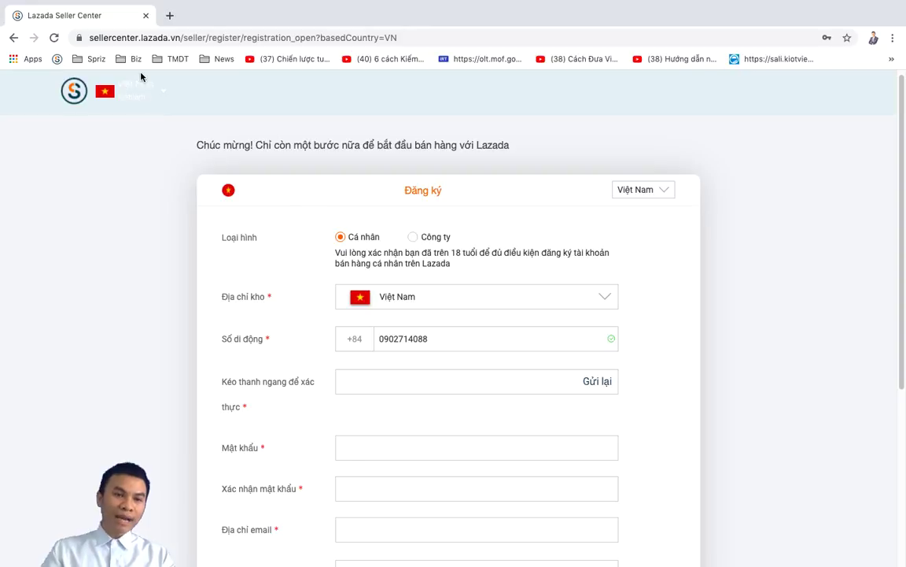
left_click_drag(179, 37, 68, 61)
key("super+c")
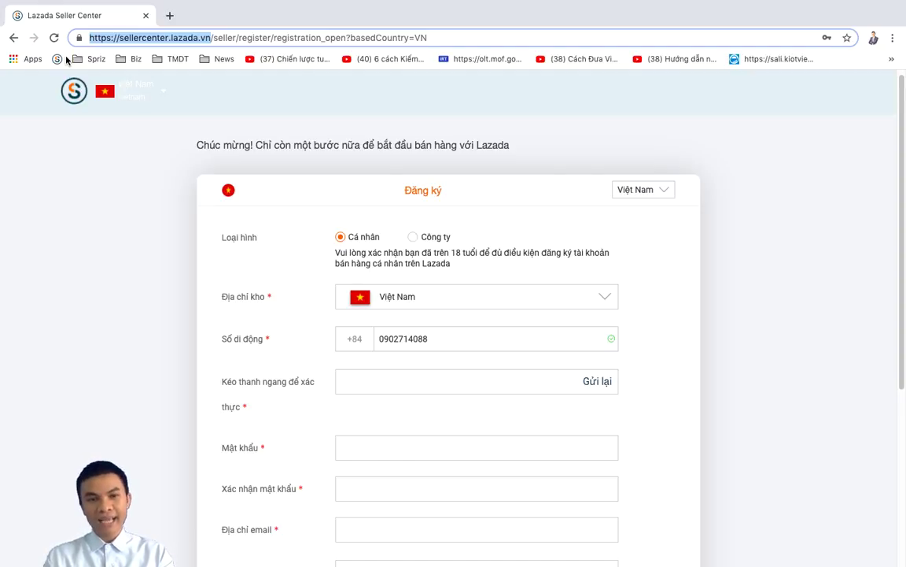
left_click(169, 16)
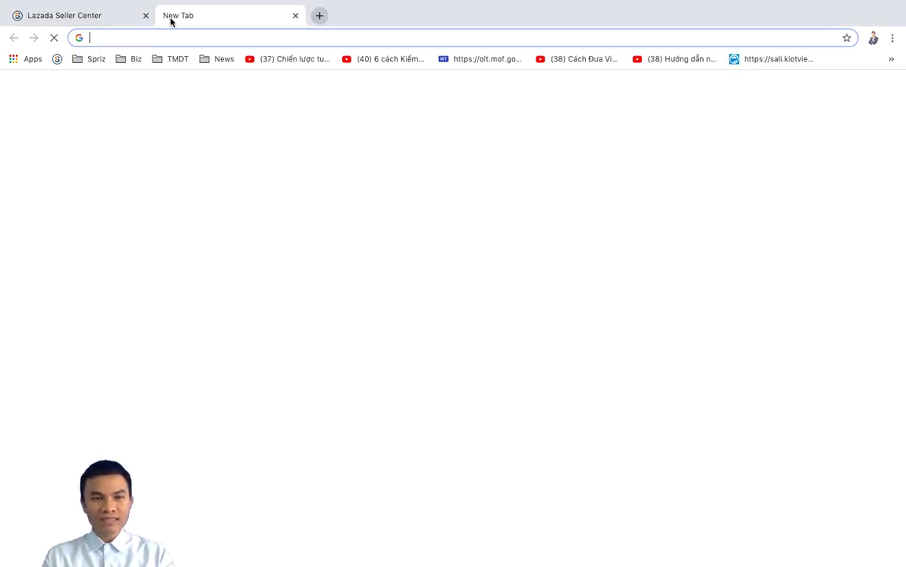
key("super+v")
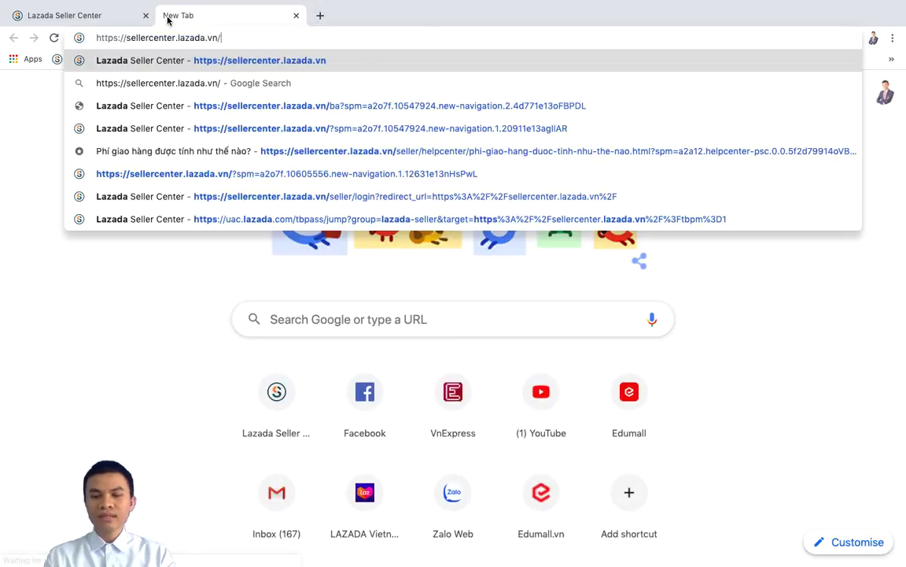
key("Return")
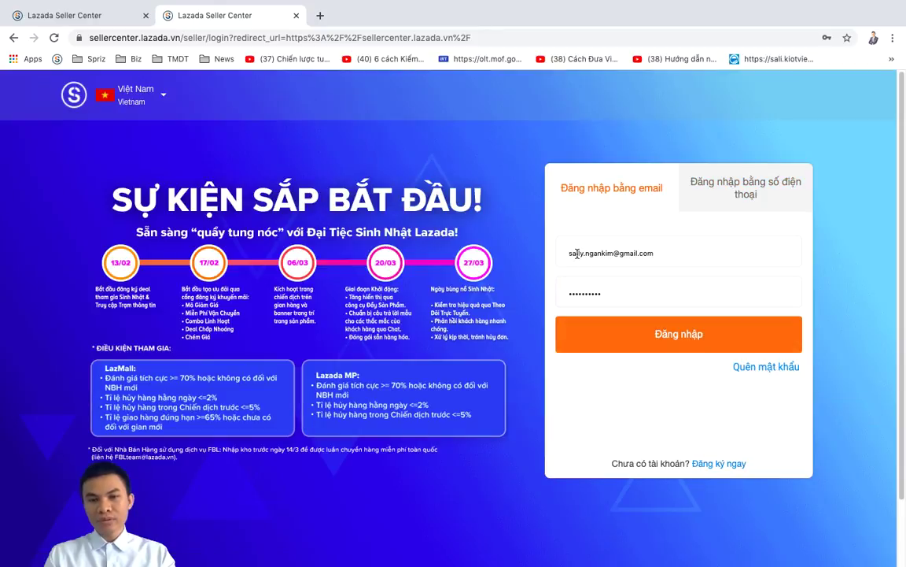
Sign in to Seller Center with the saved seller account's email and password, and dismiss the announcement.
left_click(576, 252)
left_click(768, 252)
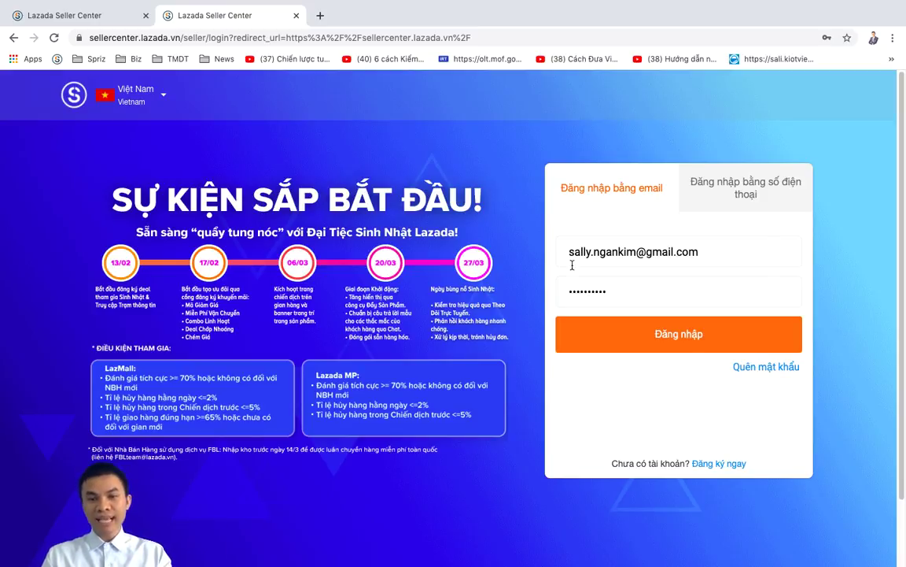
left_click(609, 263)
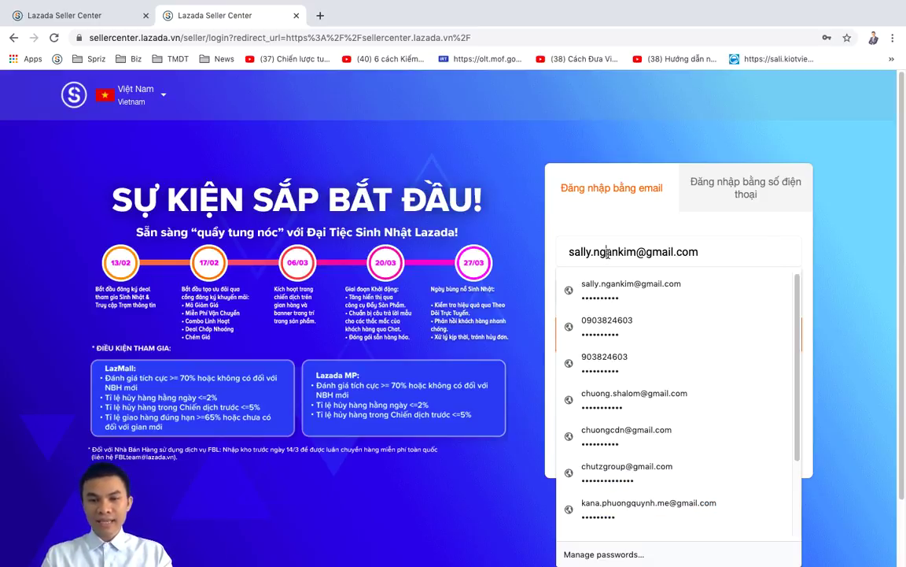
left_click(613, 398)
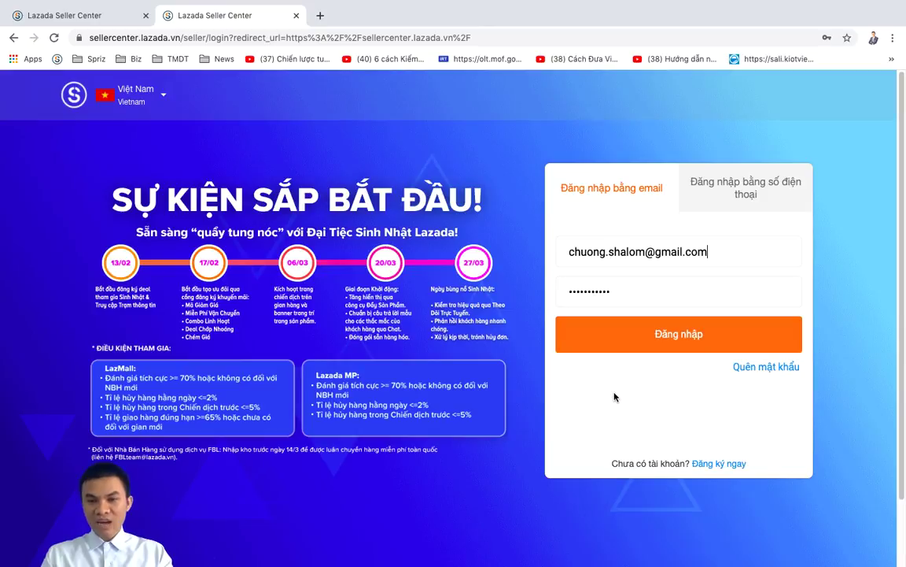
left_click(620, 343)
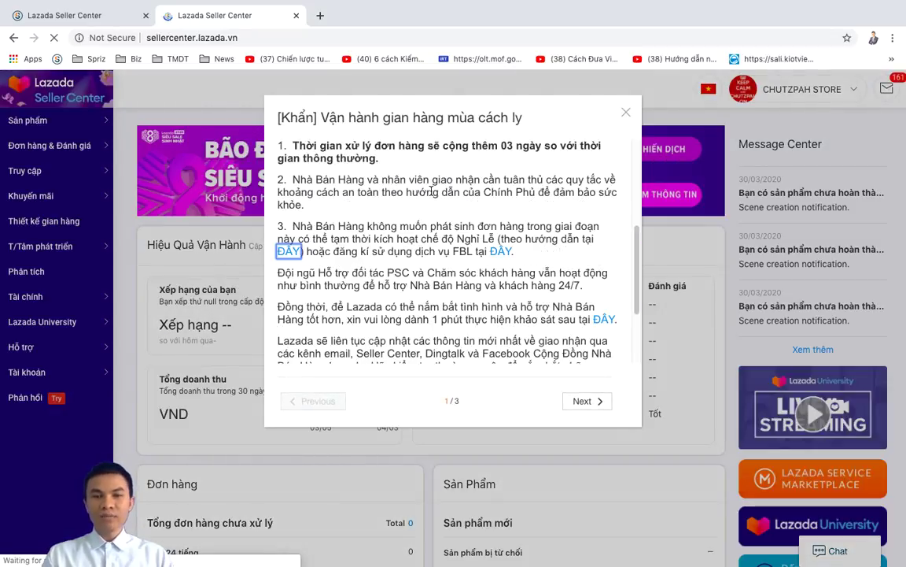
left_click(626, 114)
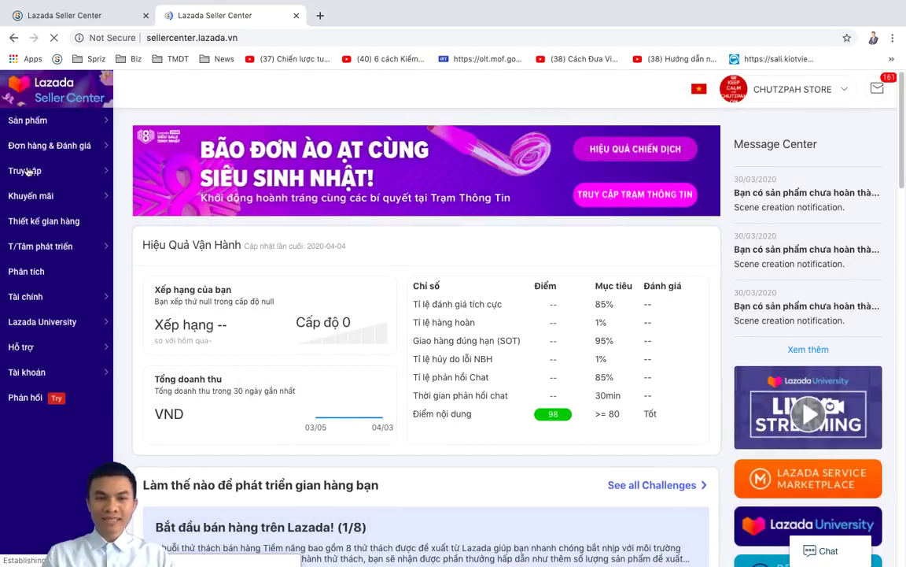
Dismiss the site's notification request and open the store's Thông tin profile page.
mouse_move(619, 325)
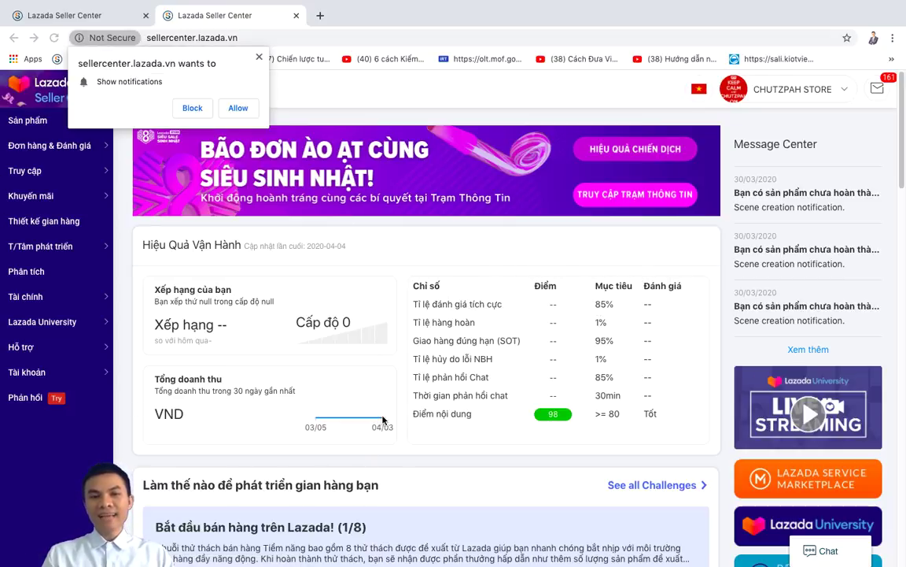
left_click(260, 58)
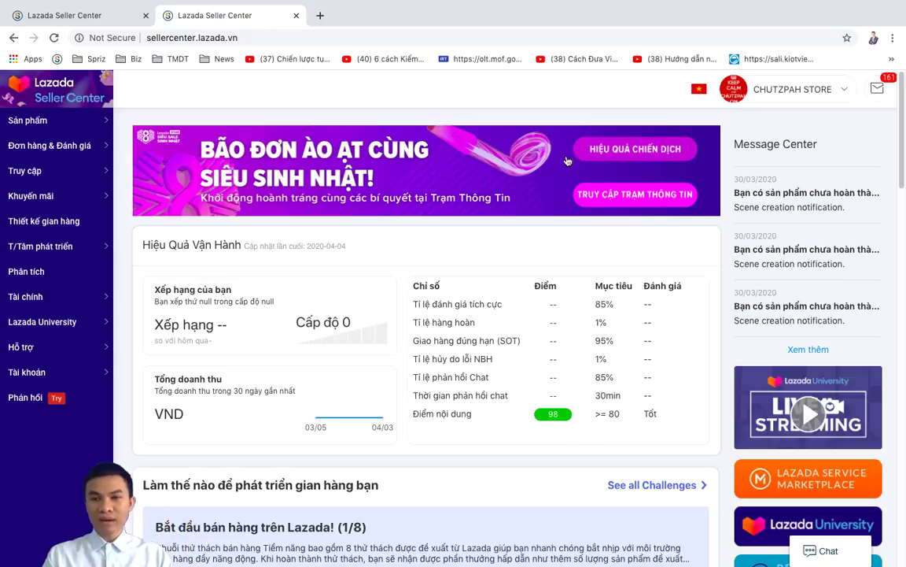
left_click(847, 93)
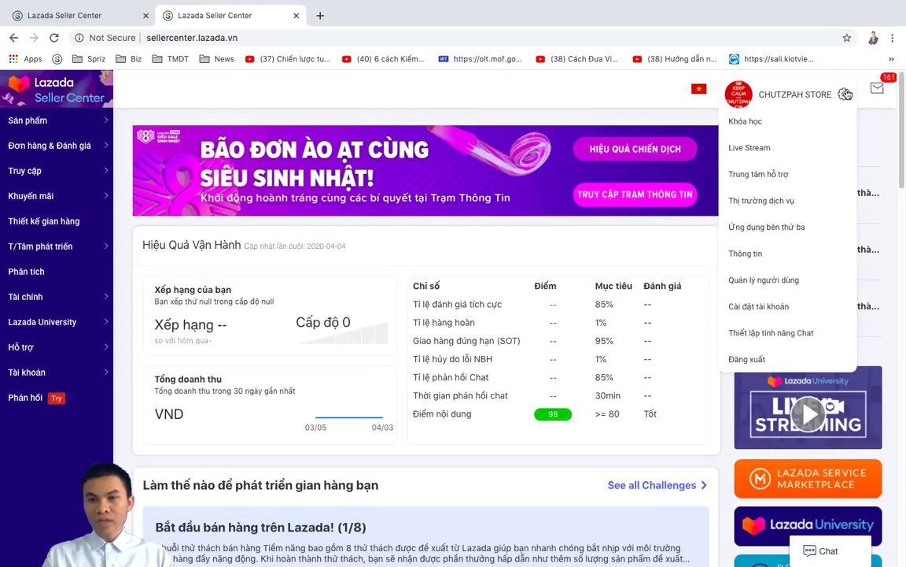
left_click(758, 257)
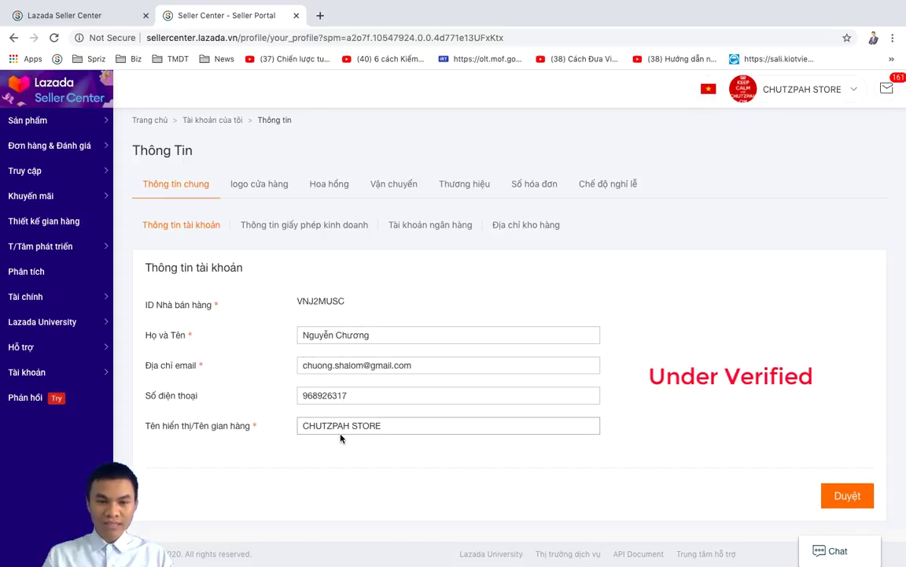
Review the business licence information from the company name and address down to the uploaded ID files and the available document types.
left_click(277, 229)
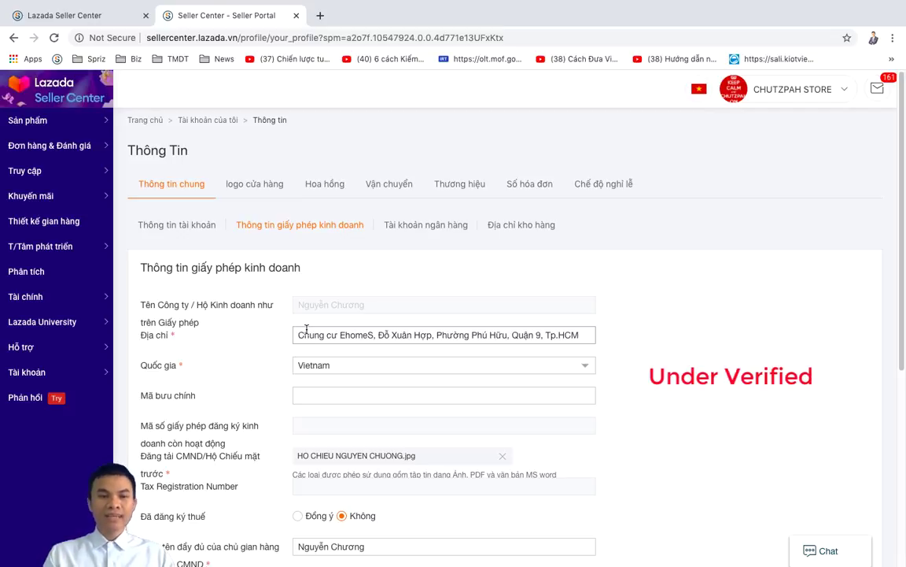
left_click_drag(152, 309, 138, 361)
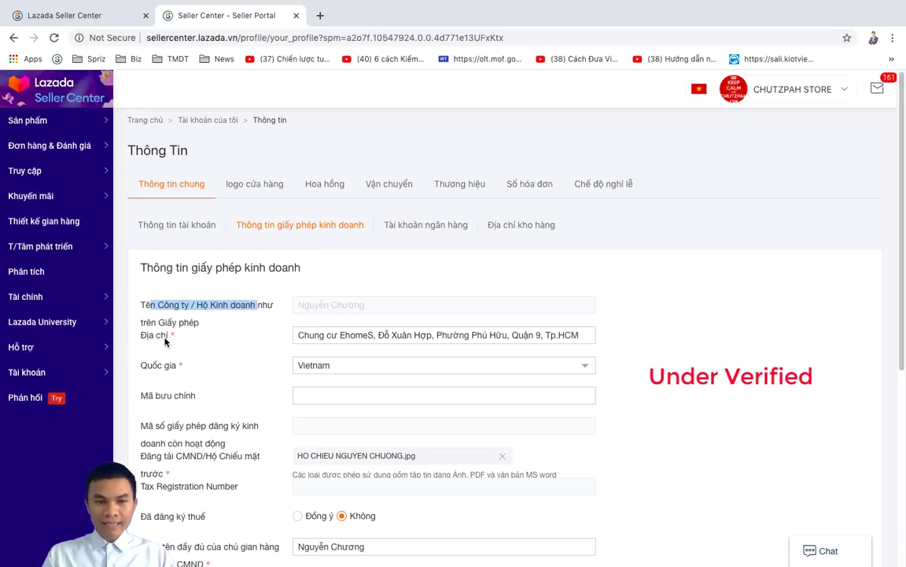
left_click(298, 335)
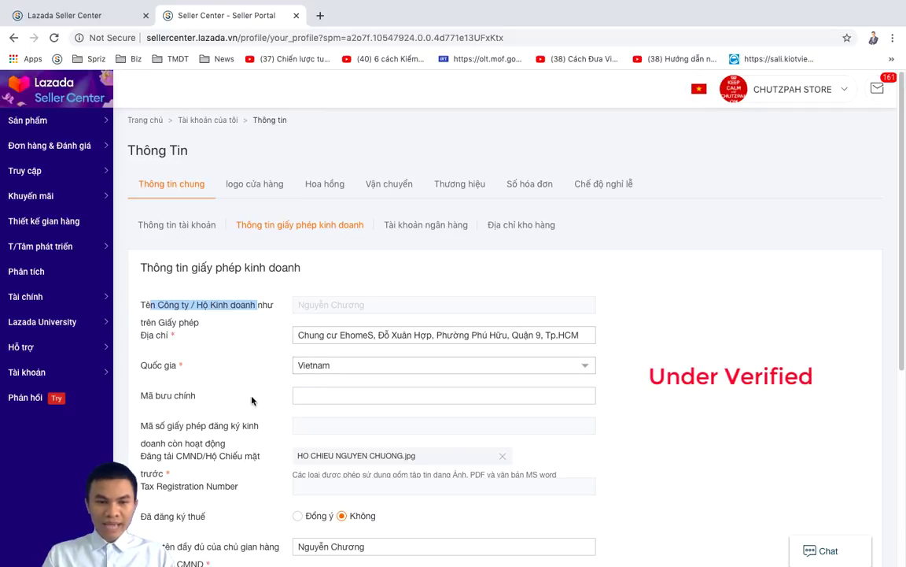
left_click(336, 393)
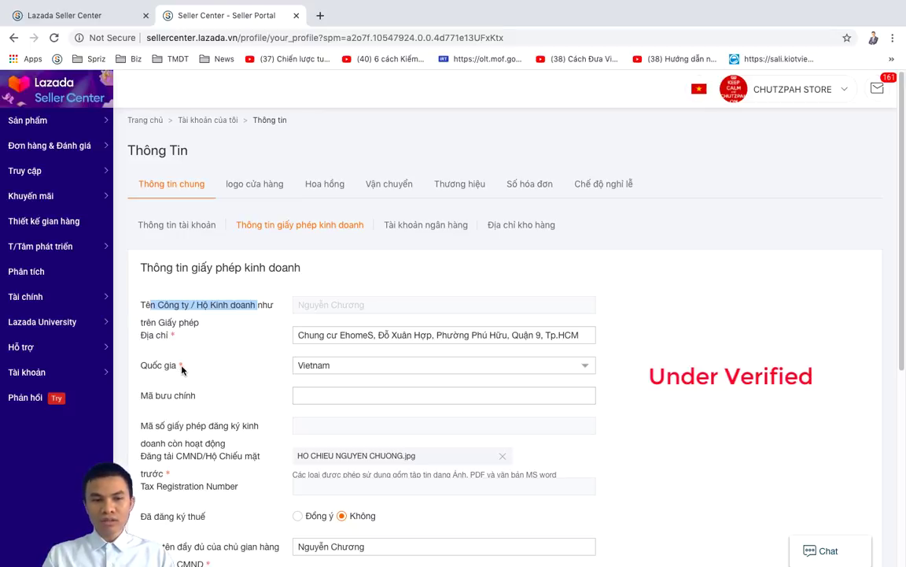
scroll(182, 369, "down", 1)
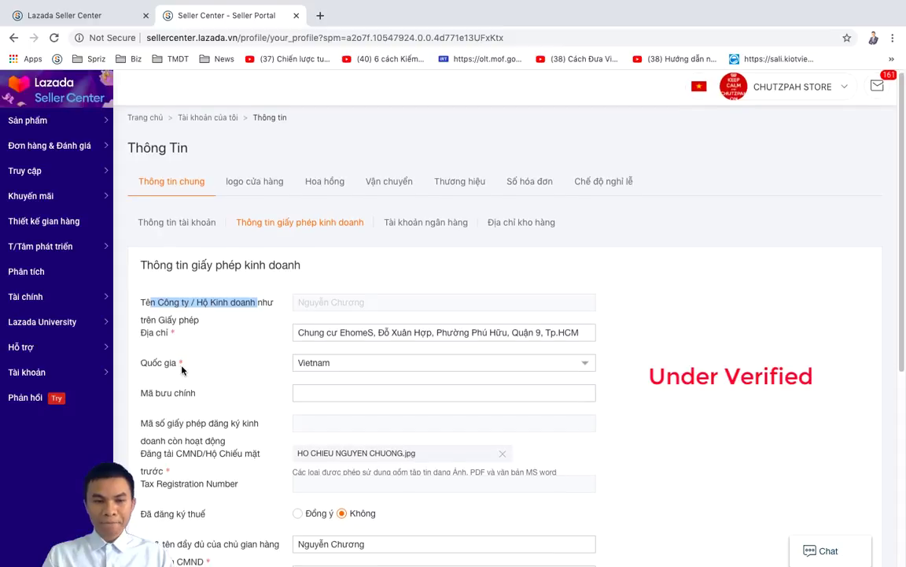
scroll(181, 369, "down", 2)
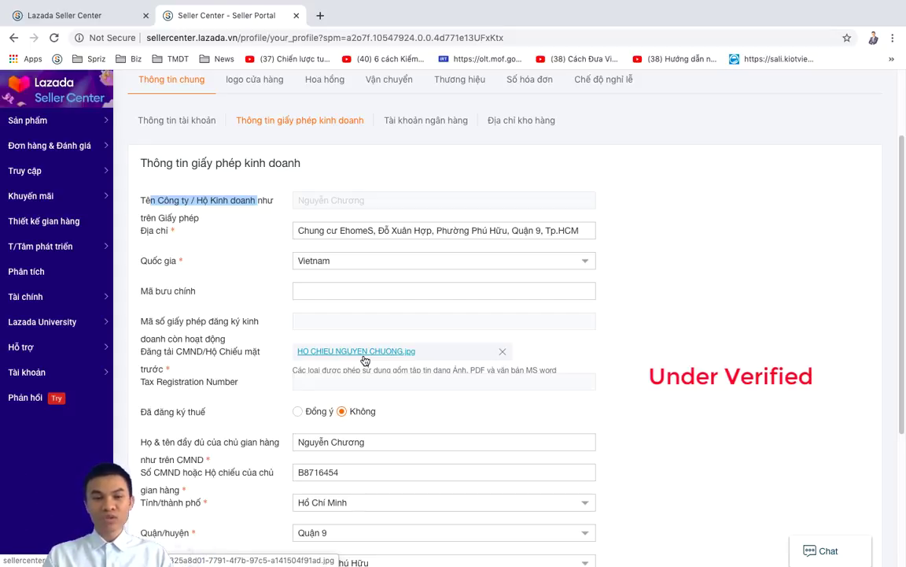
scroll(365, 360, "down", 1)
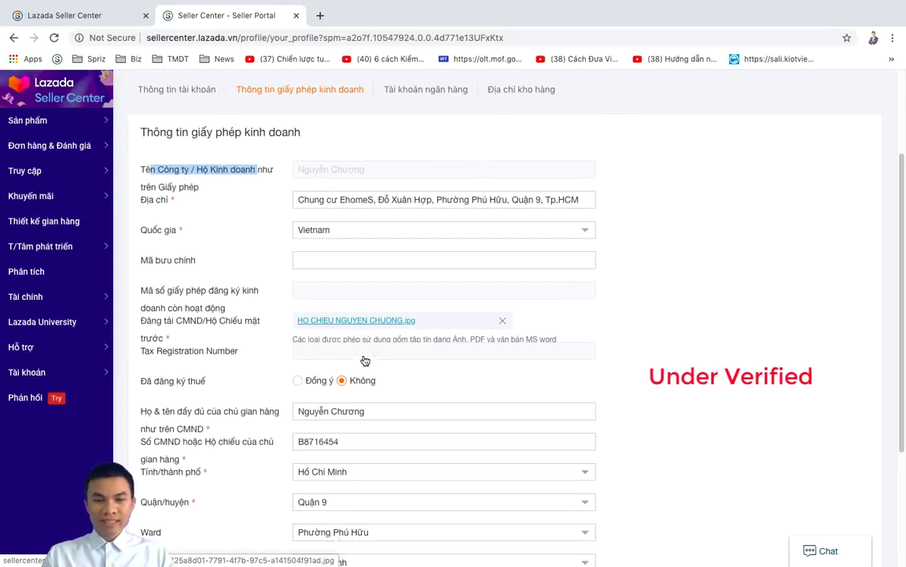
scroll(365, 360, "down", 1)
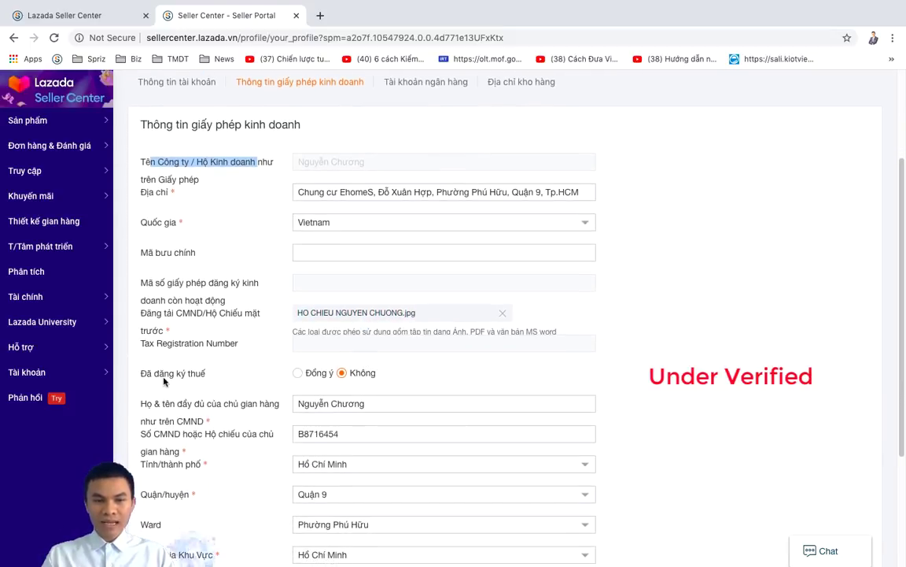
scroll(421, 373, "down", 1)
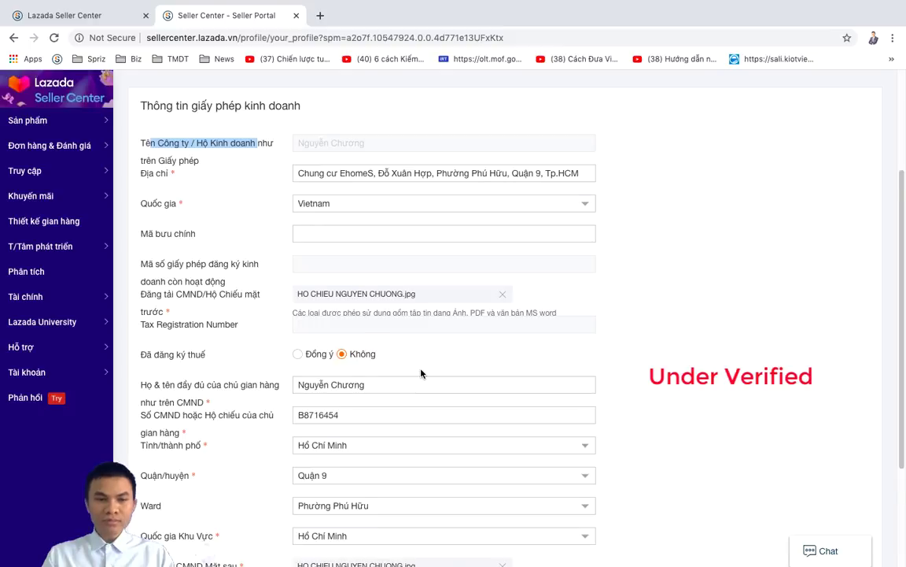
scroll(421, 373, "down", 3)
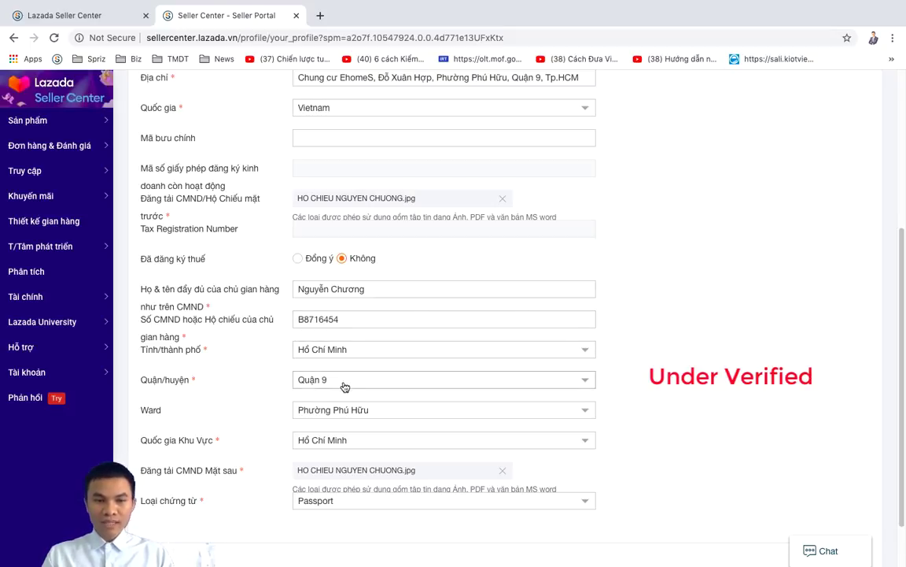
scroll(334, 421, "down", 2)
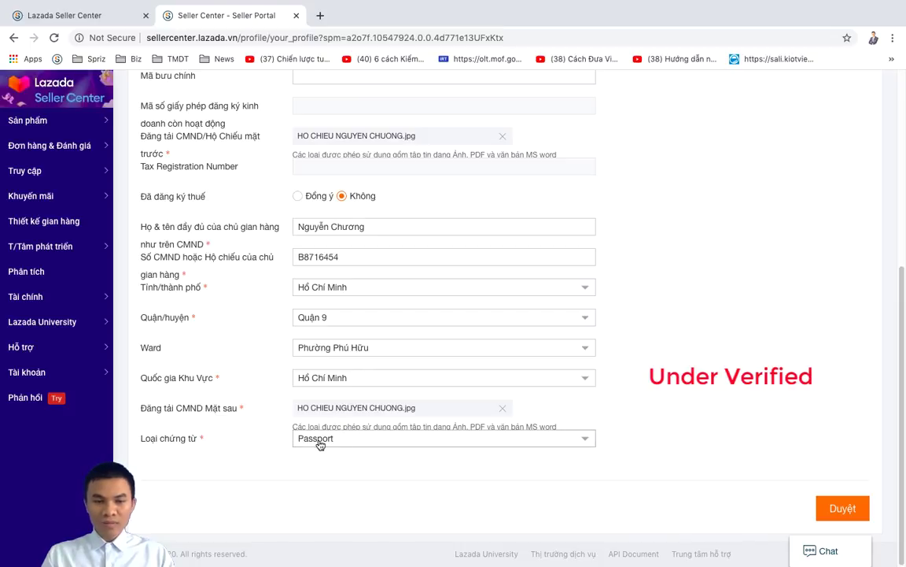
left_click(320, 442)
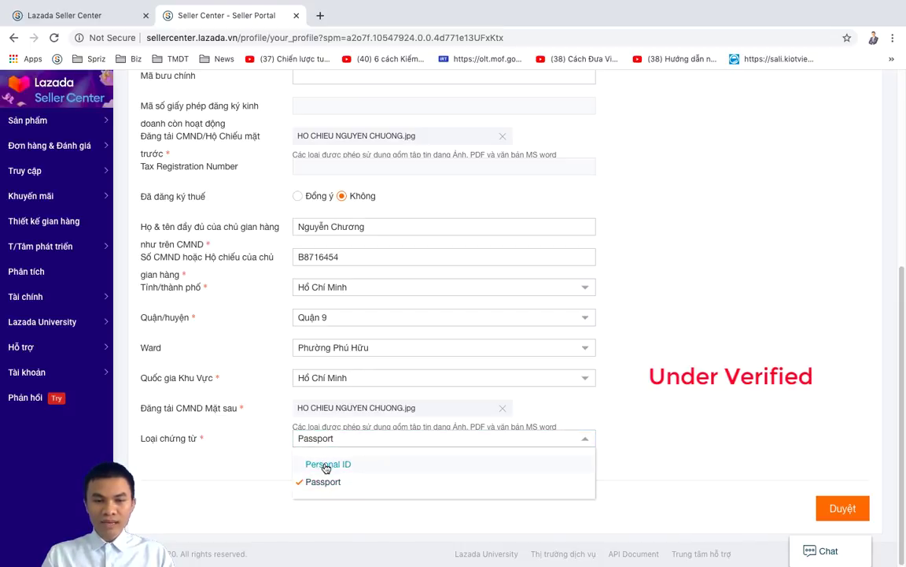
left_click(263, 465)
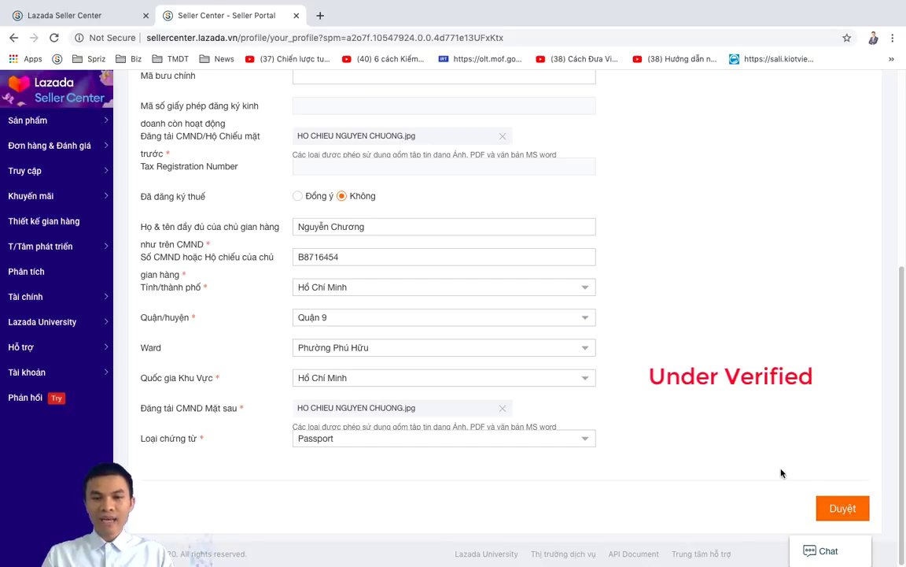
Review the seller's bank account information, including the account holder, bank name and supporting document upload.
scroll(757, 473, "up", 2)
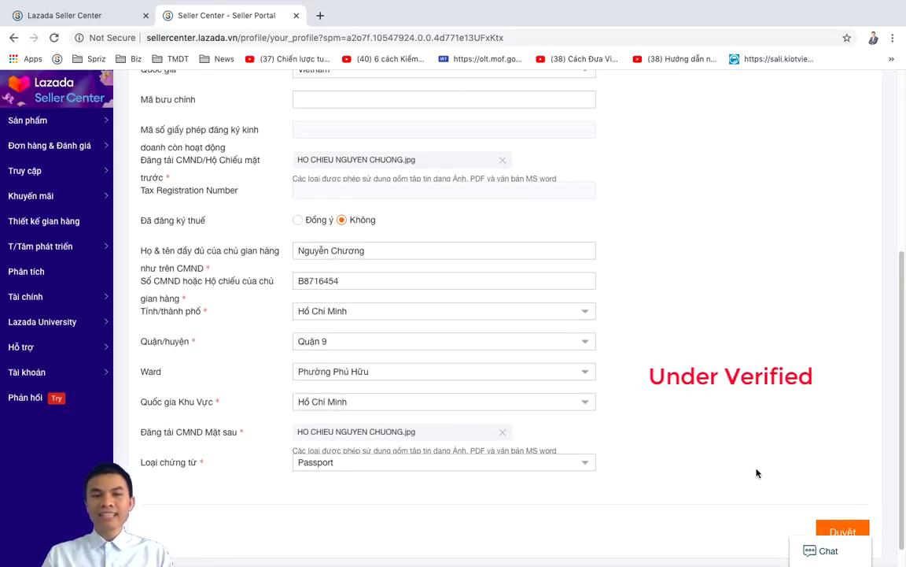
scroll(694, 459, "up", 5)
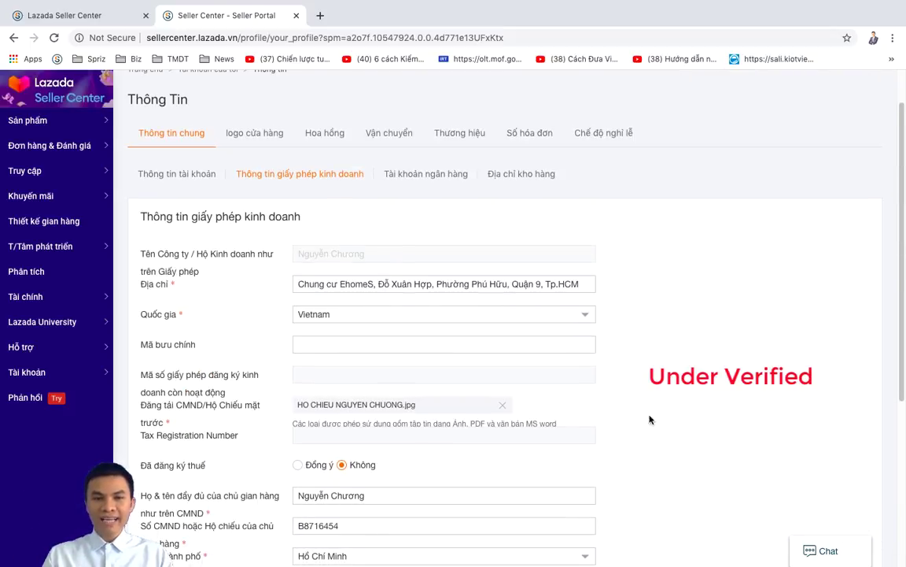
left_click(430, 178)
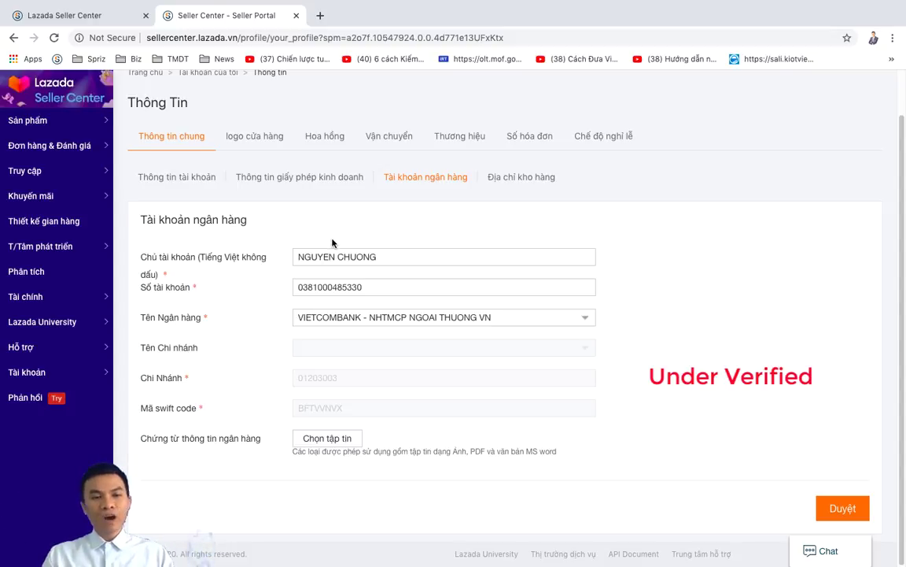
left_click(350, 254)
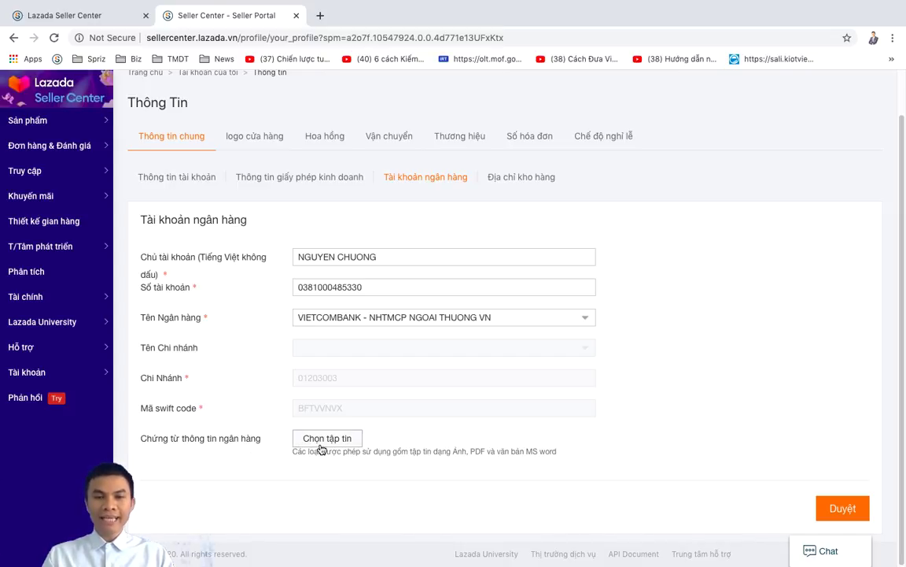
Examine the store's warehouse address and return warehouse address in the profile.
left_click(509, 178)
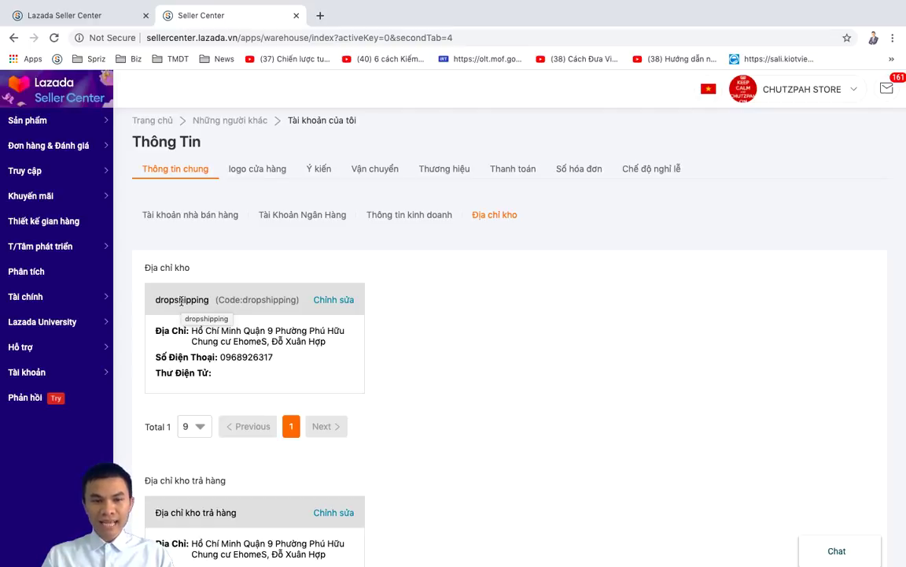
scroll(196, 402, "down", 1)
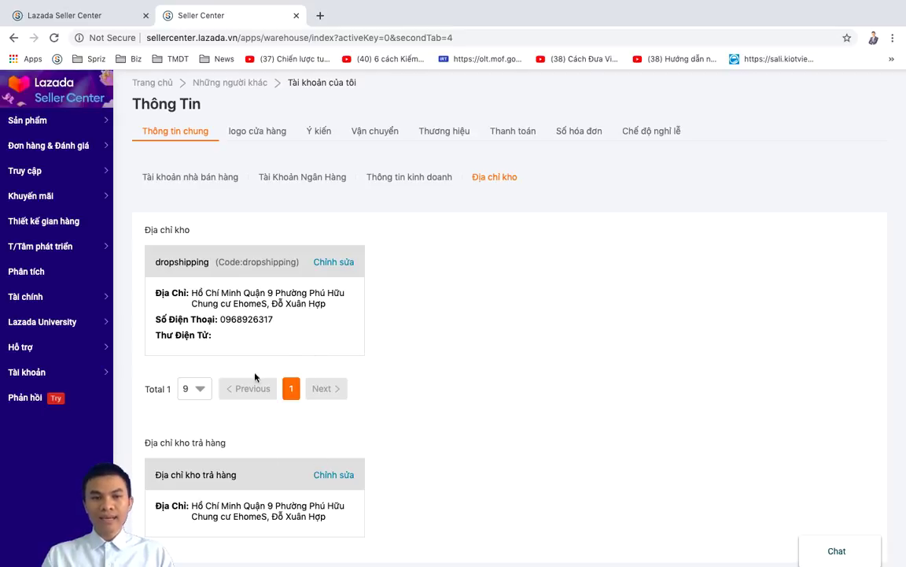
scroll(285, 353, "down", 1)
scroll(285, 353, "down", 1)
scroll(610, 497, "down", 1)
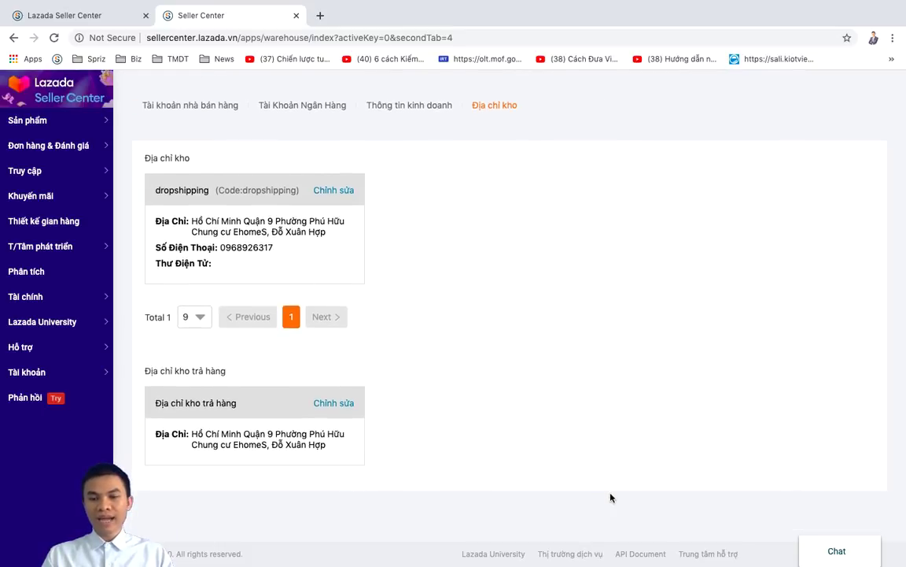
scroll(453, 457, "up", 3)
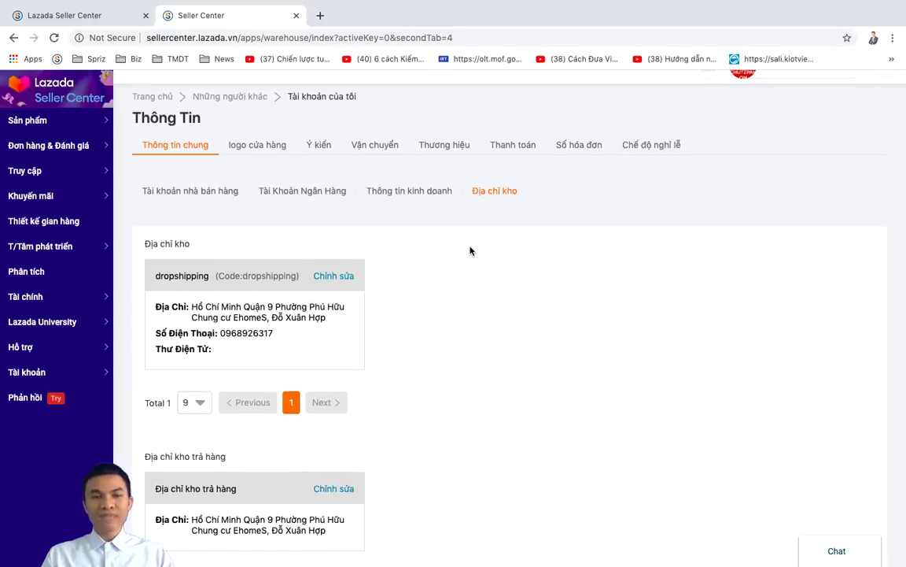
scroll(480, 250, "up", 1)
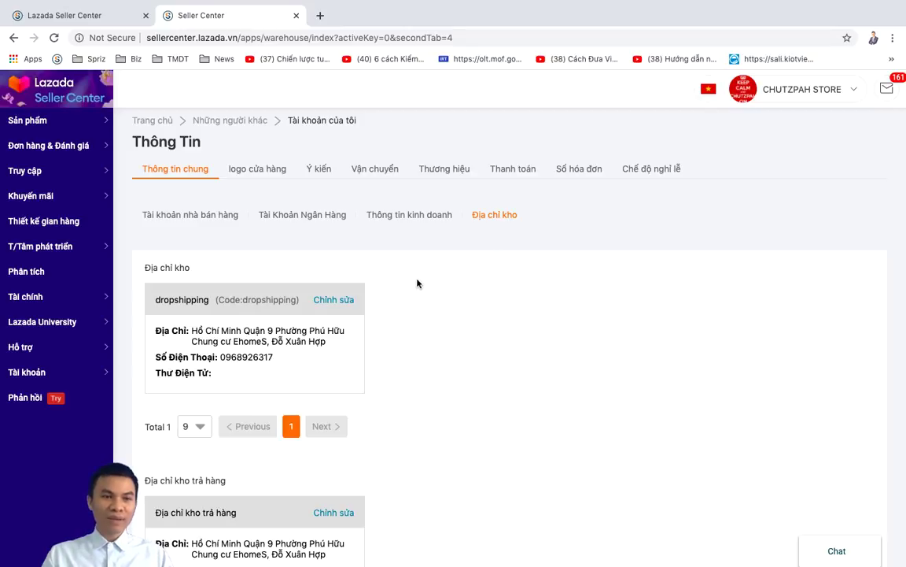
Start adding a new product and name it "TÚI XÁCH NỮ THỜI TRANG GIÁ RẺ".
mouse_move(49, 123)
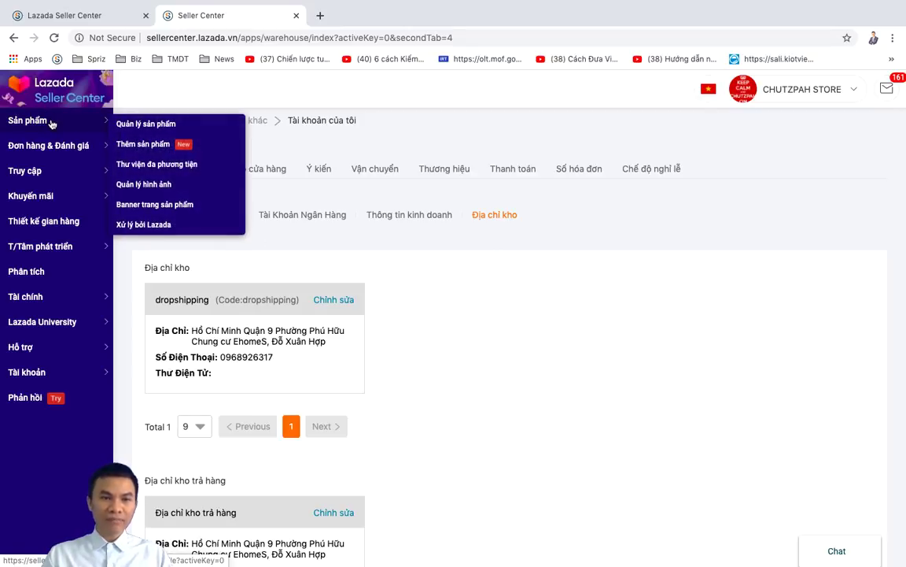
left_click(135, 147)
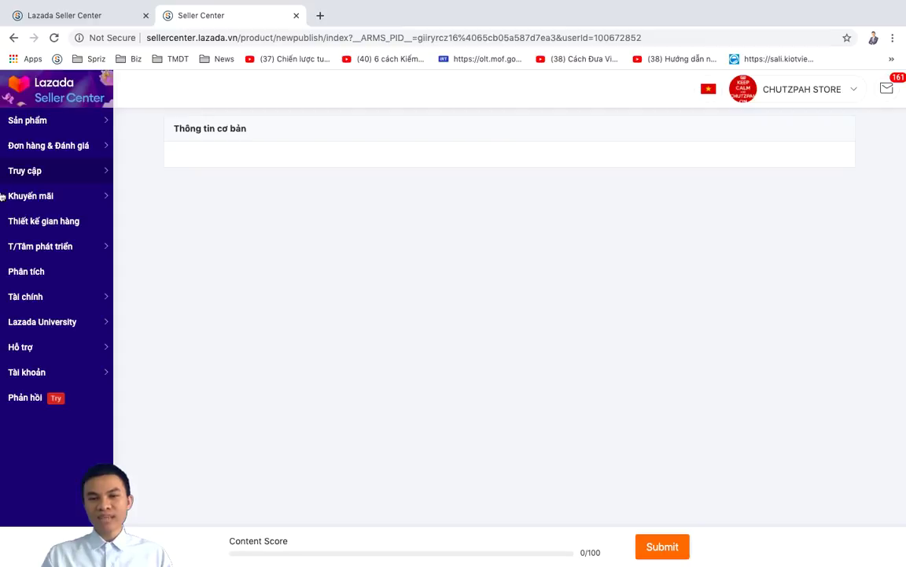
mouse_move(16, 195)
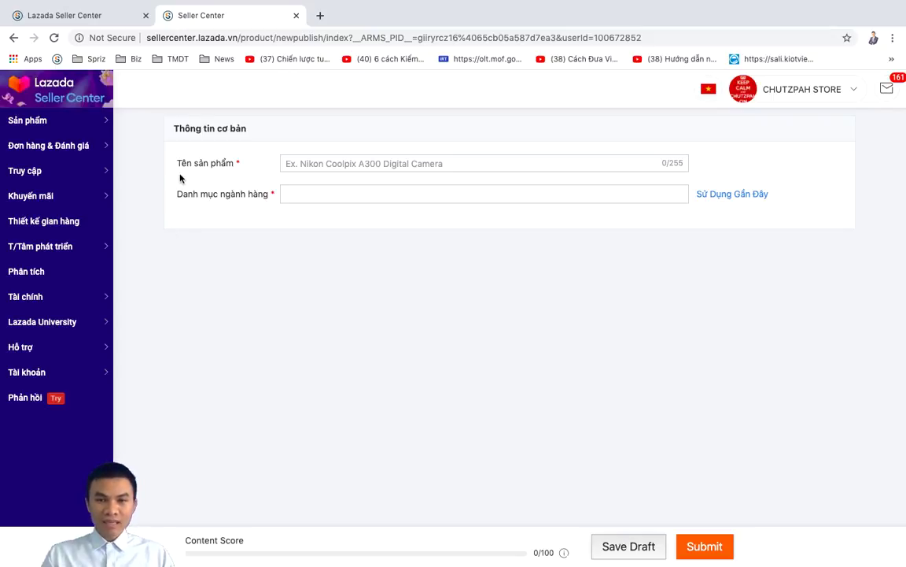
left_click(291, 163)
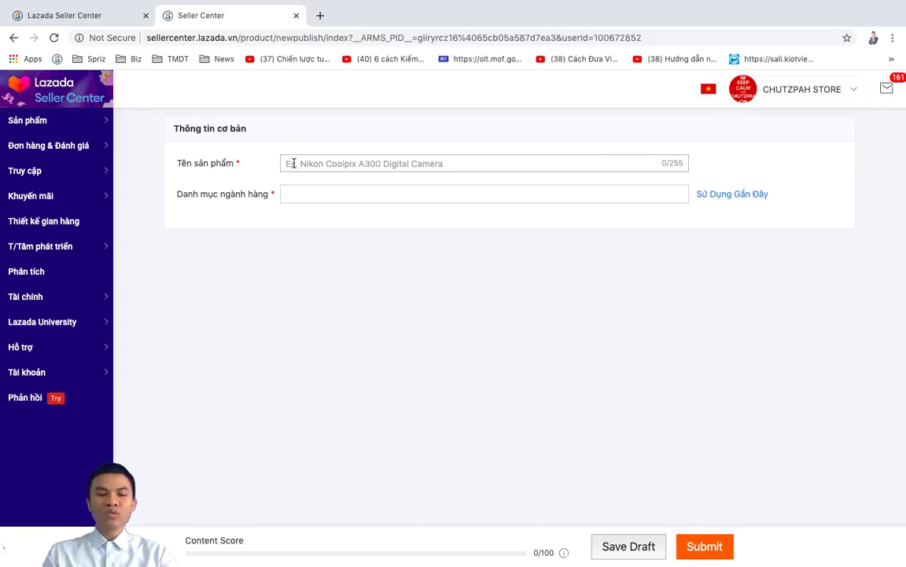
type("TÚI XÁCH")
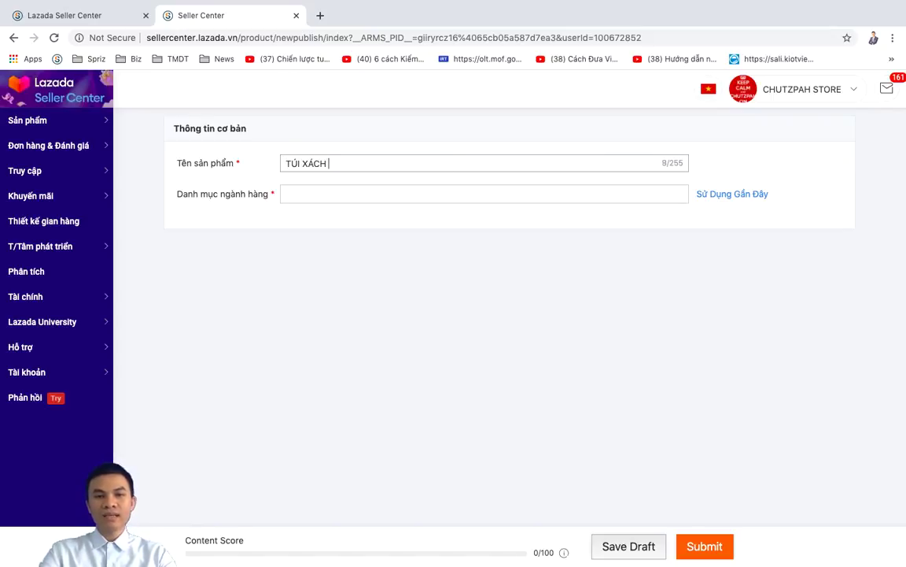
type(" NỮ THỜI TRAN")
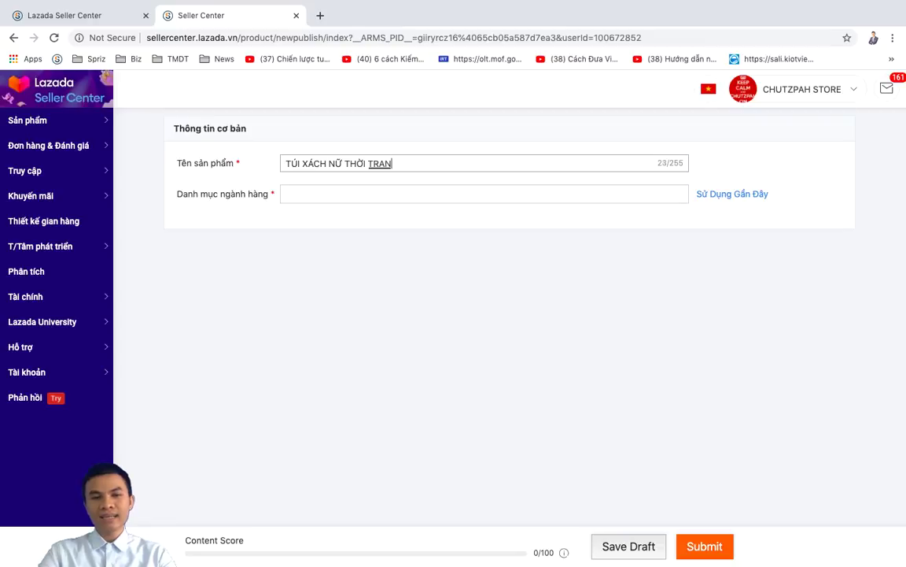
type("G GIÁ RẺ")
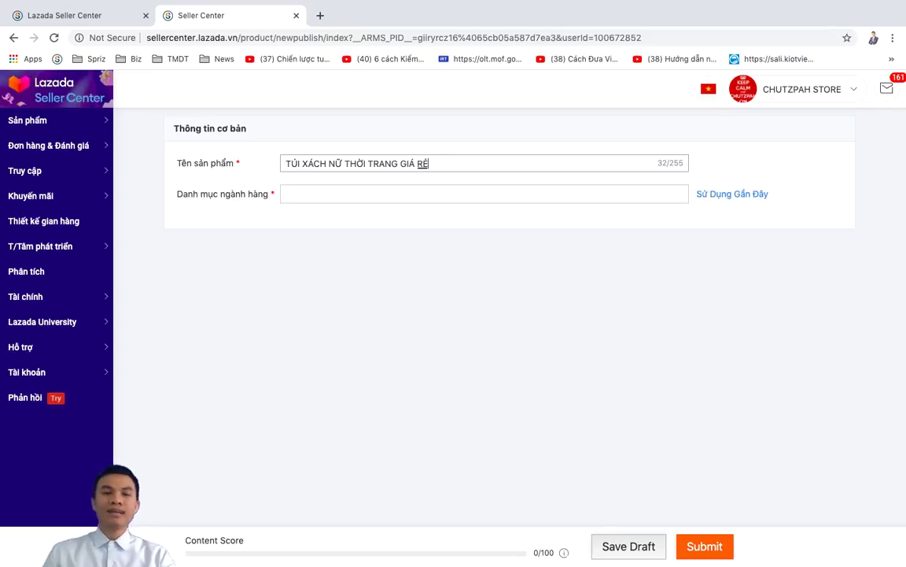
Set the product category to Túi xách và Vali túi du lịch / Túi xách nữ / Túi xách tay nữ, searching for "TÚI".
left_click(291, 198)
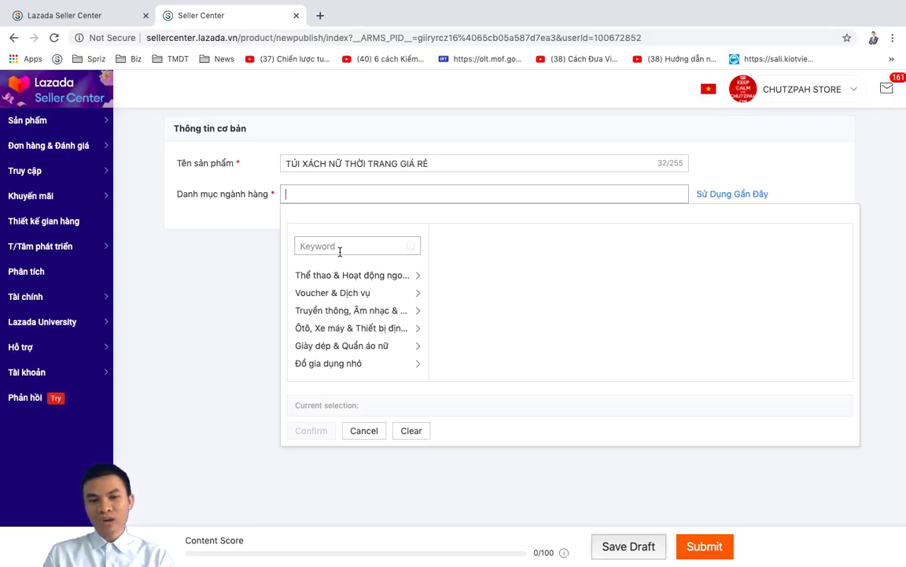
left_click(340, 250)
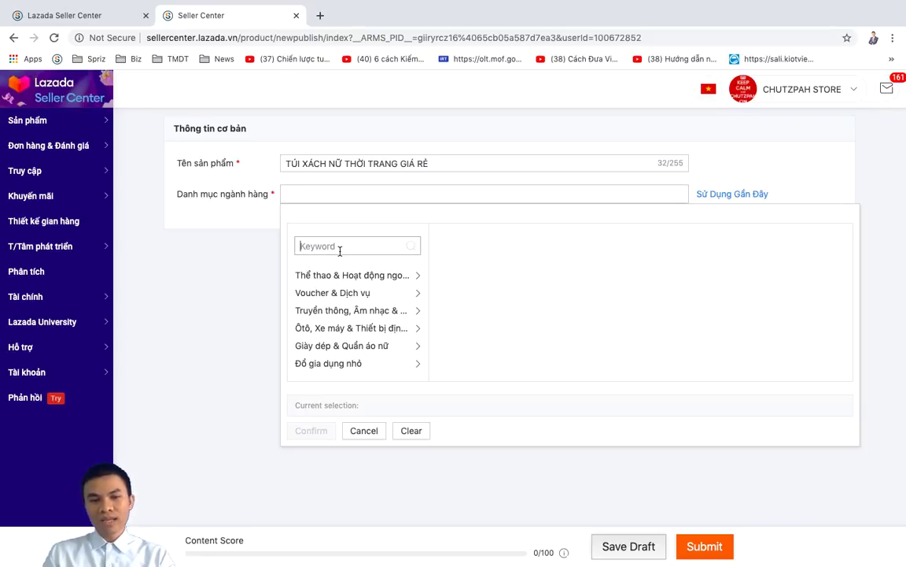
type("TÚI")
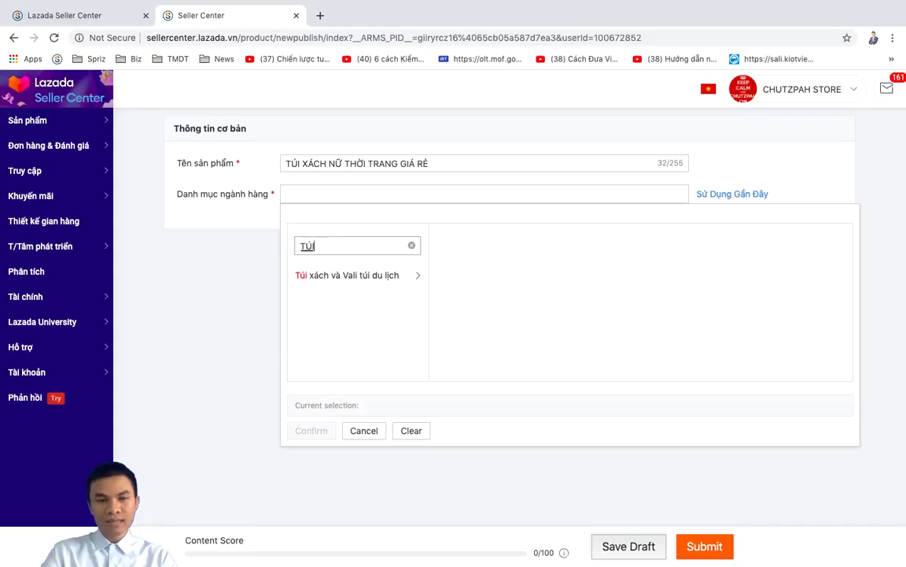
left_click(361, 277)
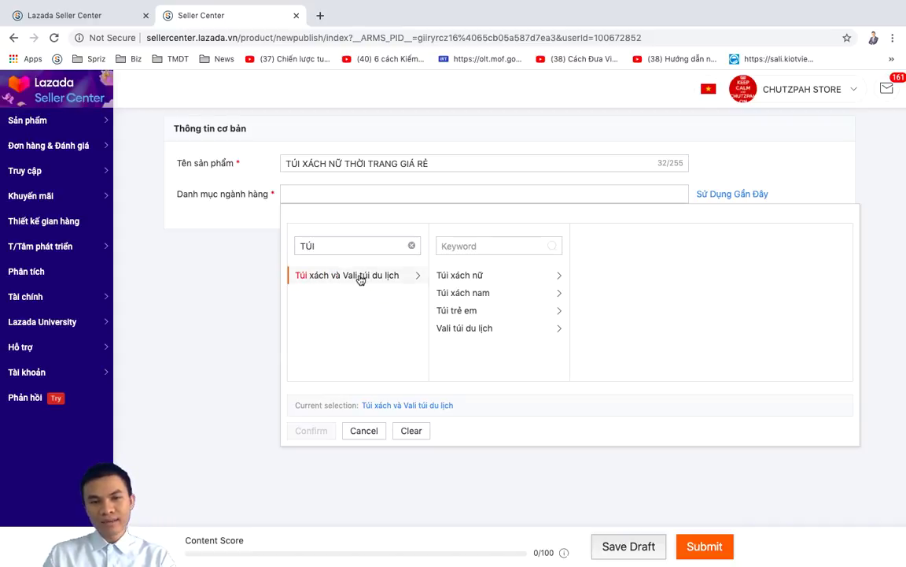
left_click(518, 277)
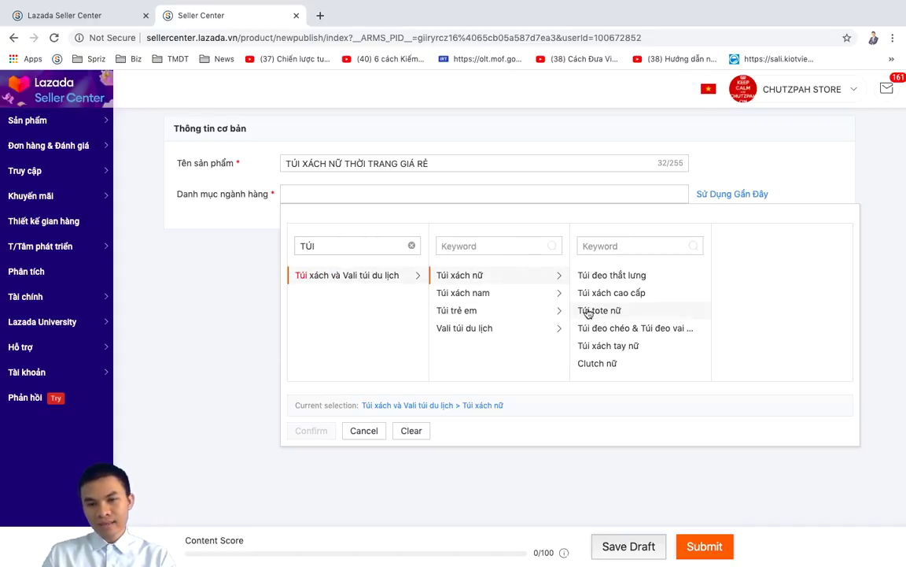
left_click(610, 354)
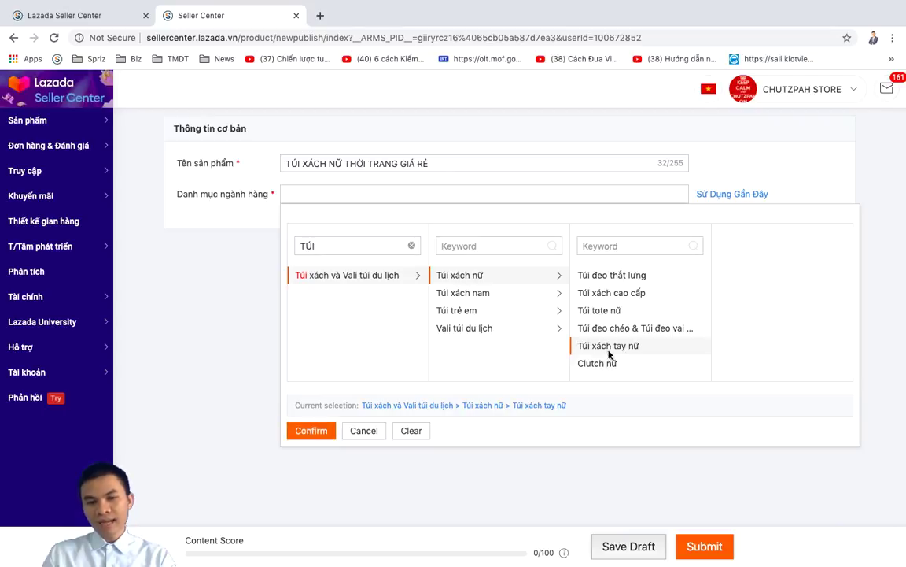
left_click(310, 431)
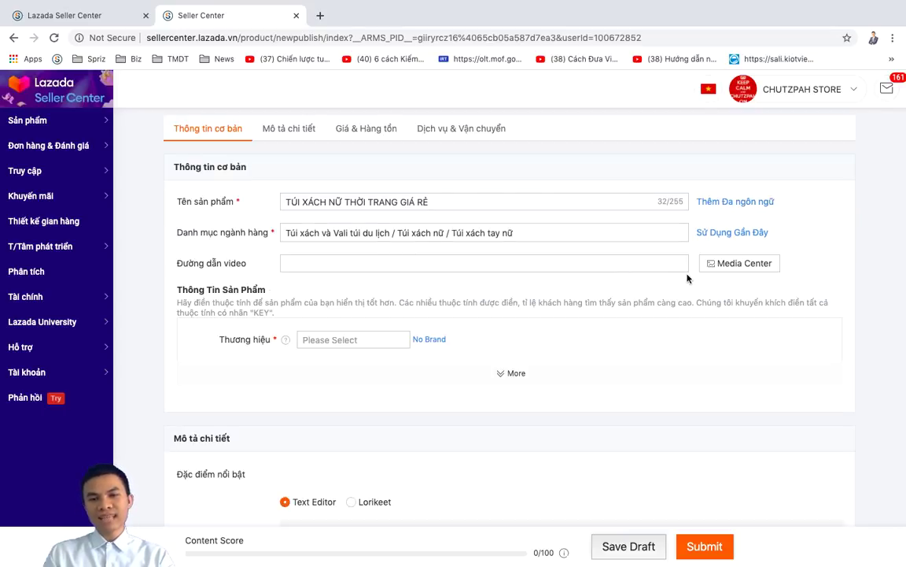
Set the product's brand (Thương hiệu) to No Brand.
scroll(687, 279, "down", 1)
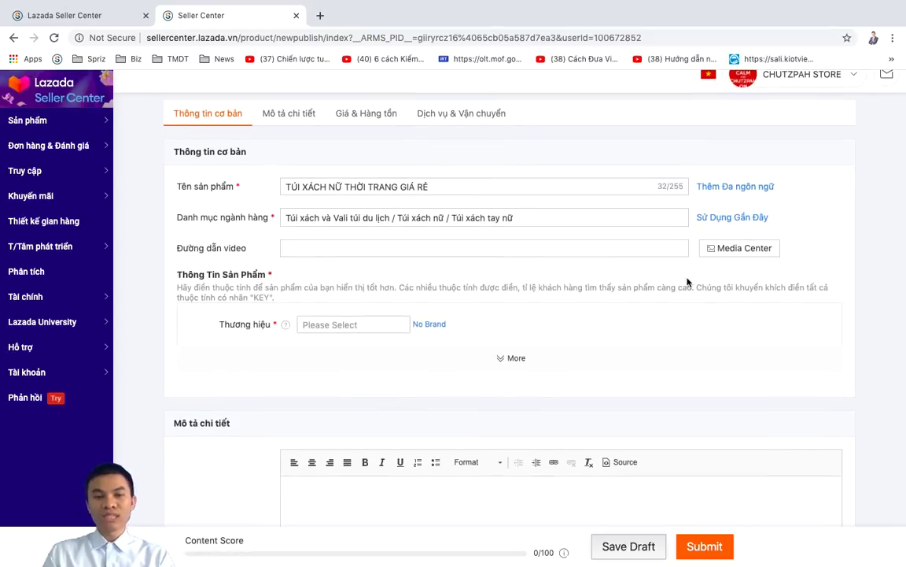
left_click(302, 325)
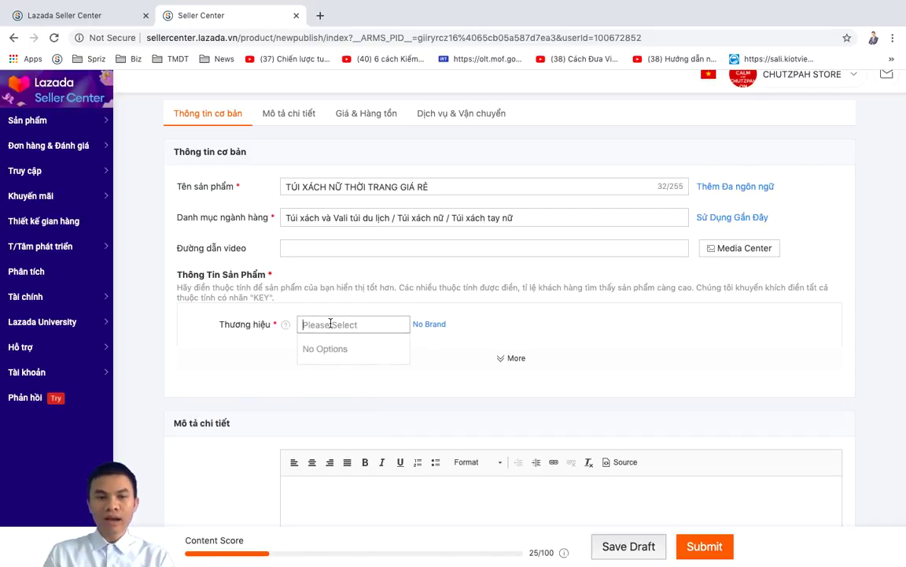
left_click(421, 323)
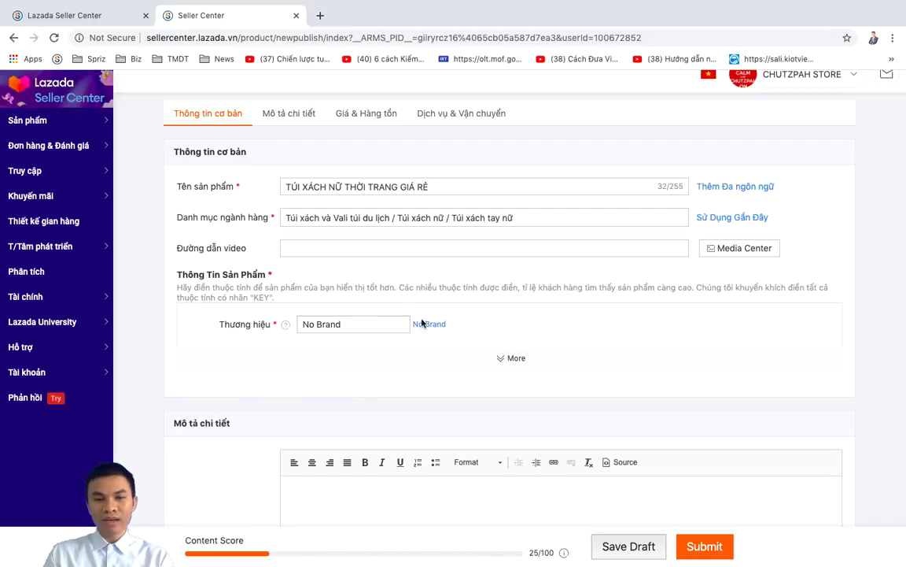
Expand the additional product attributes to look over the optional fields, and collapse them again.
scroll(497, 304, "down", 3)
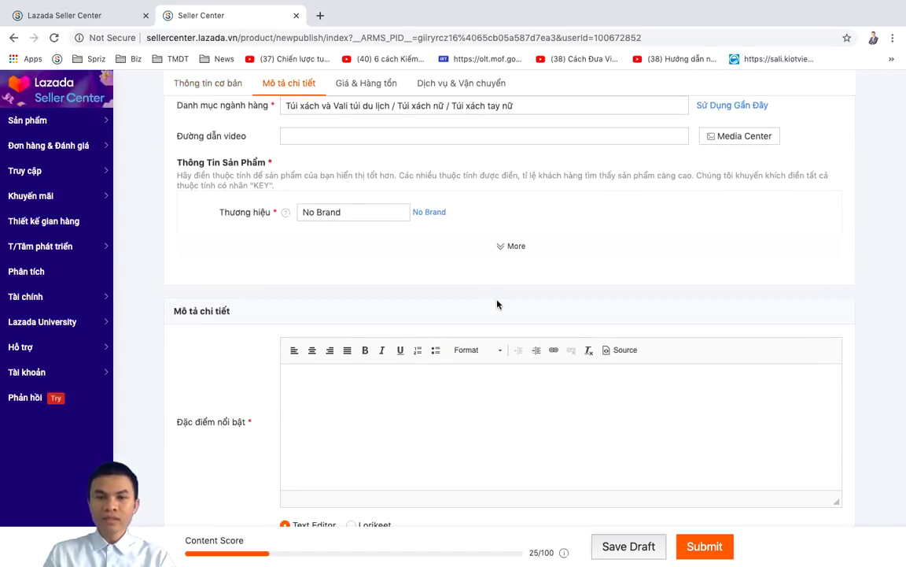
left_click(511, 245)
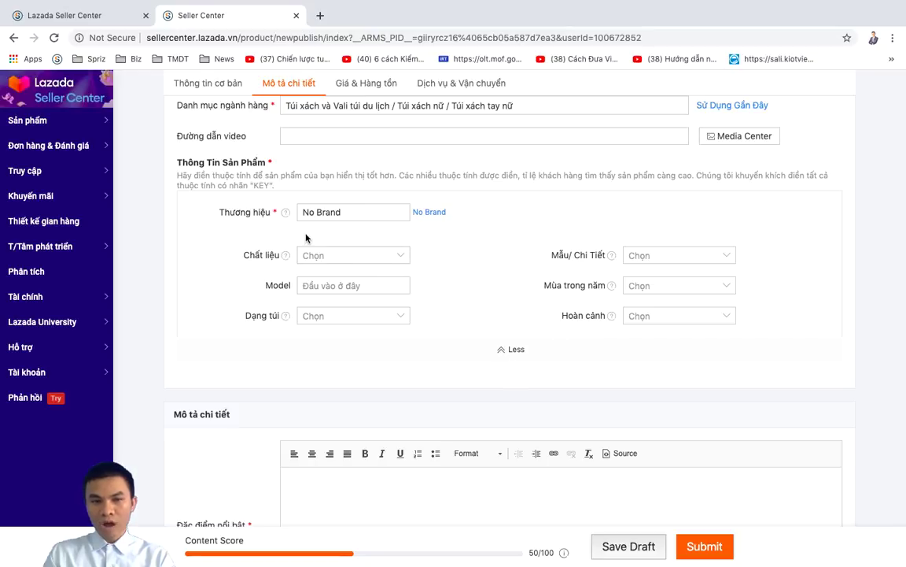
left_click(515, 350)
Enter the product highlights on three lines: "Hàng Việt Nam", "Bảo hành: 6 tháng" and "Kích thước: 25x20x10cm".
scroll(472, 283, "down", 1)
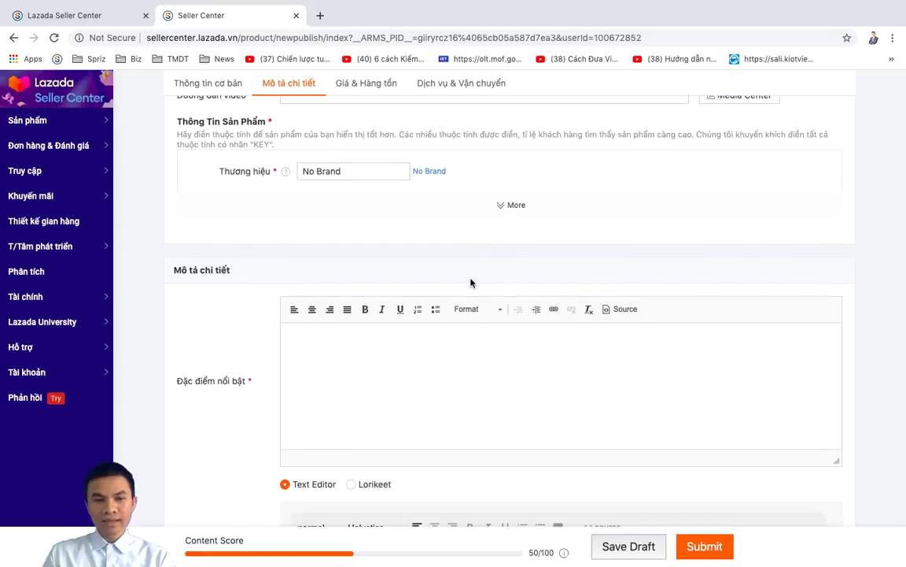
left_click(369, 347)
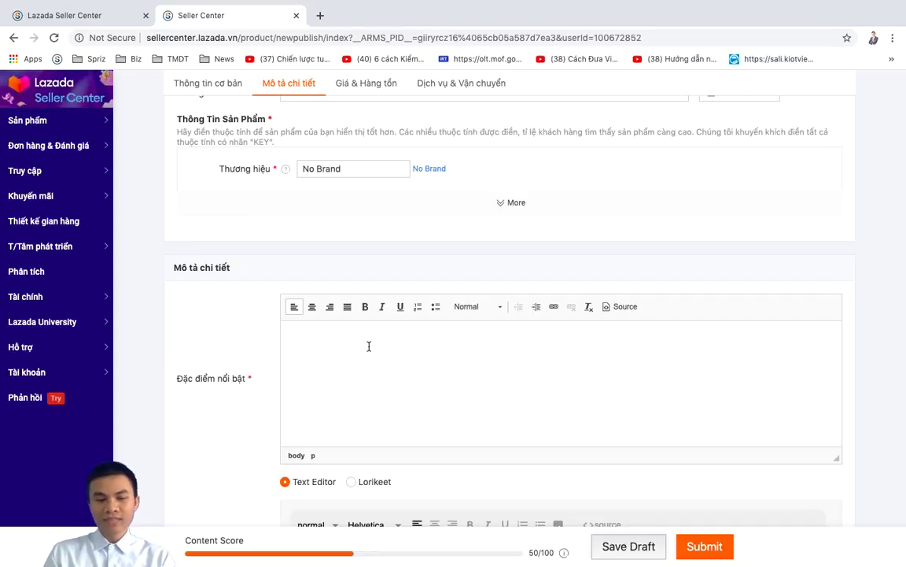
type("Hang")
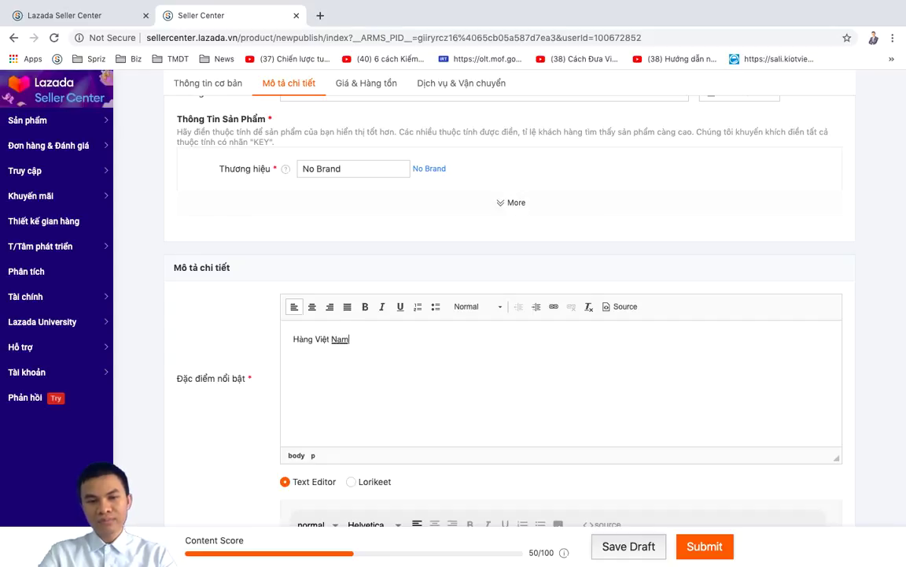
type("hàn")
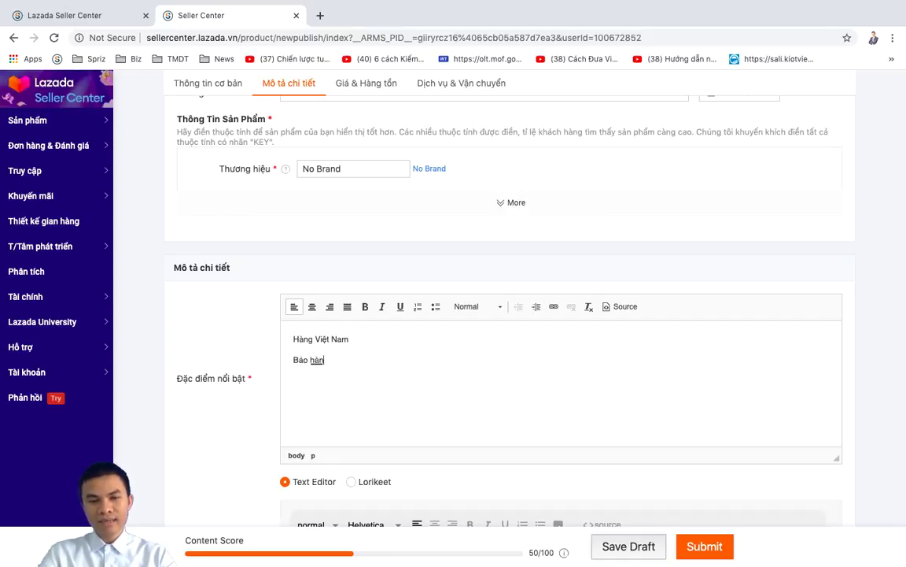
type("h")
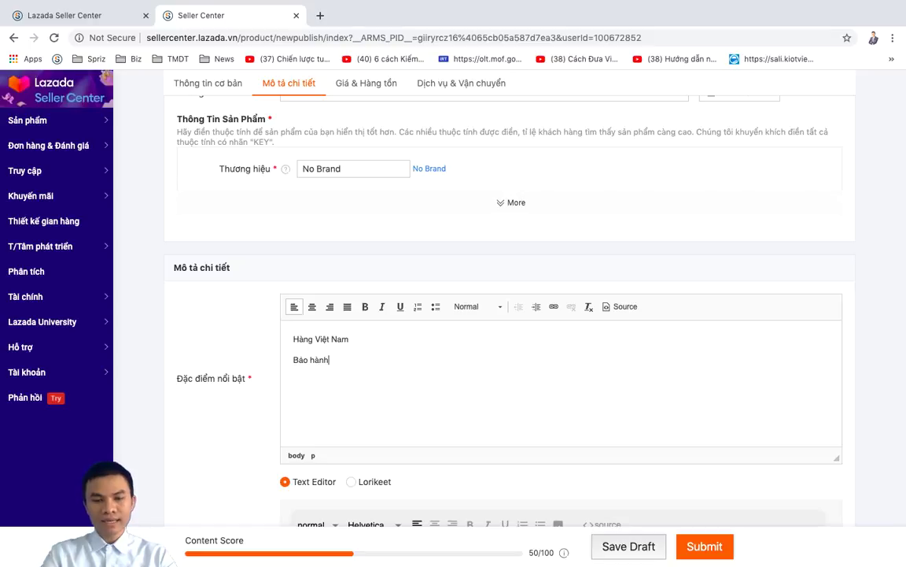
type("L : 6 tháng")
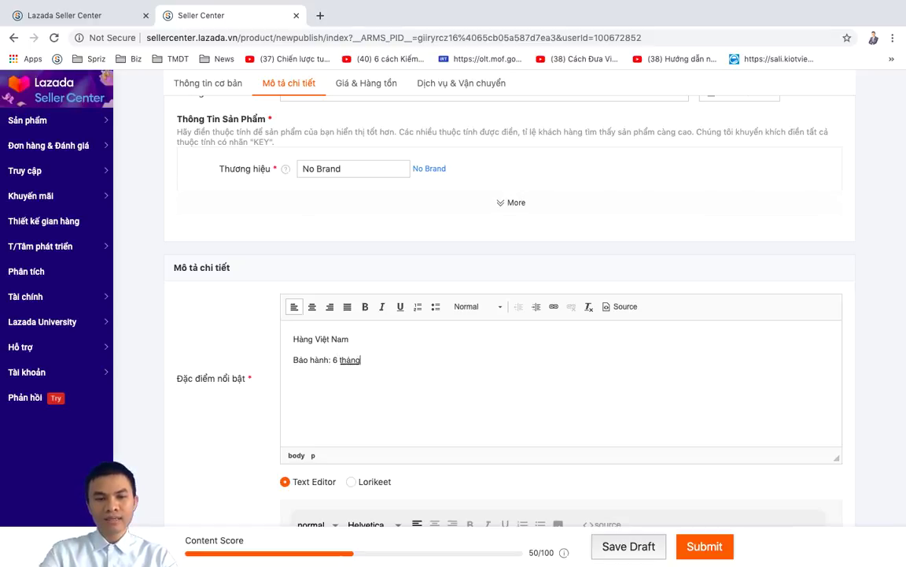
key("Return")
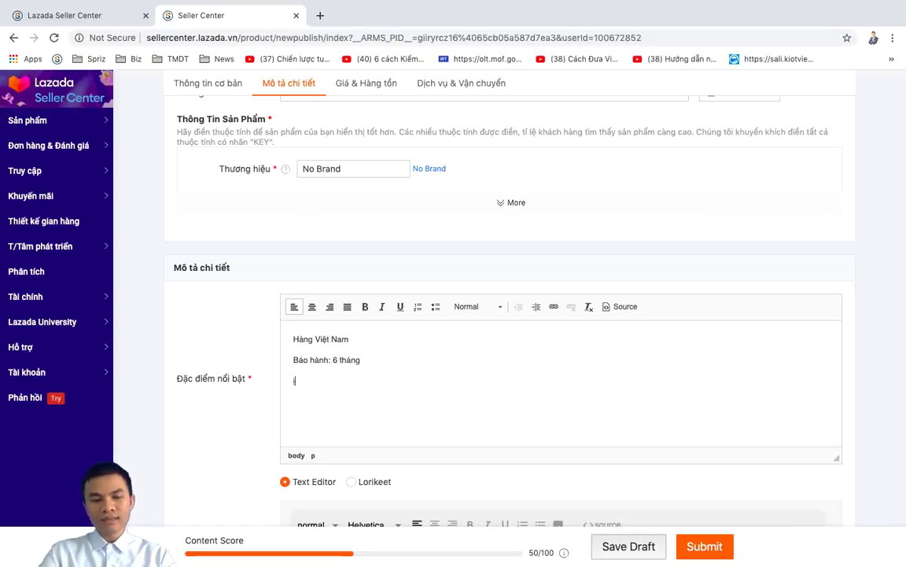
type("Kích th")
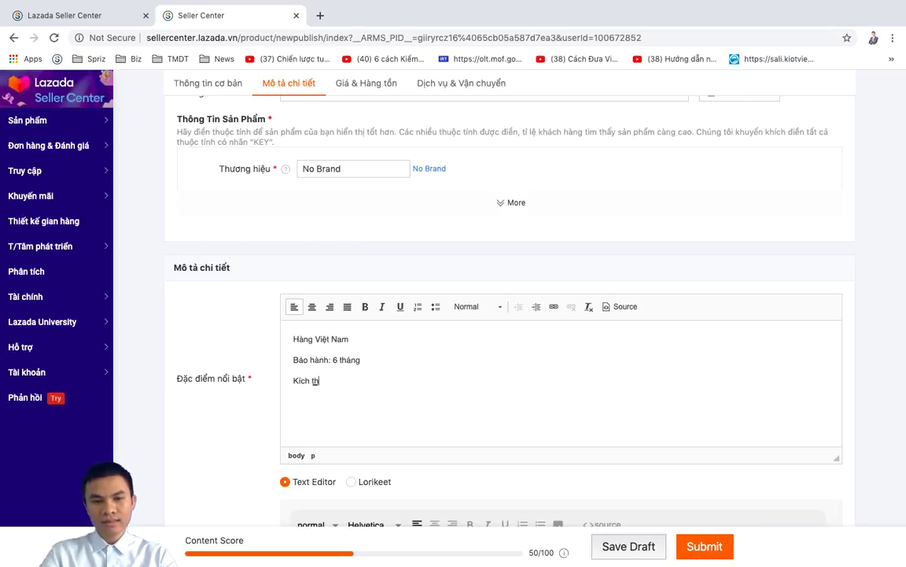
type("uớc: ")
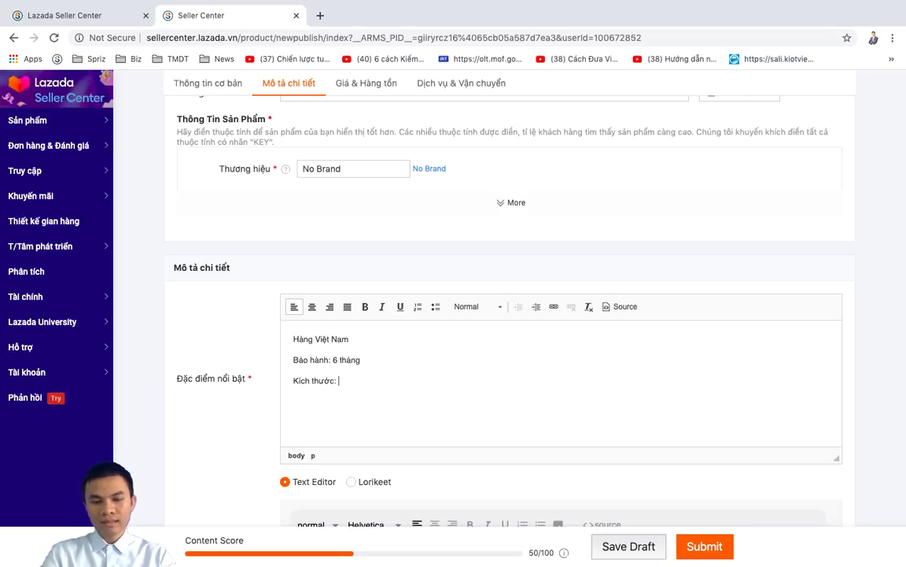
type("25x20x")
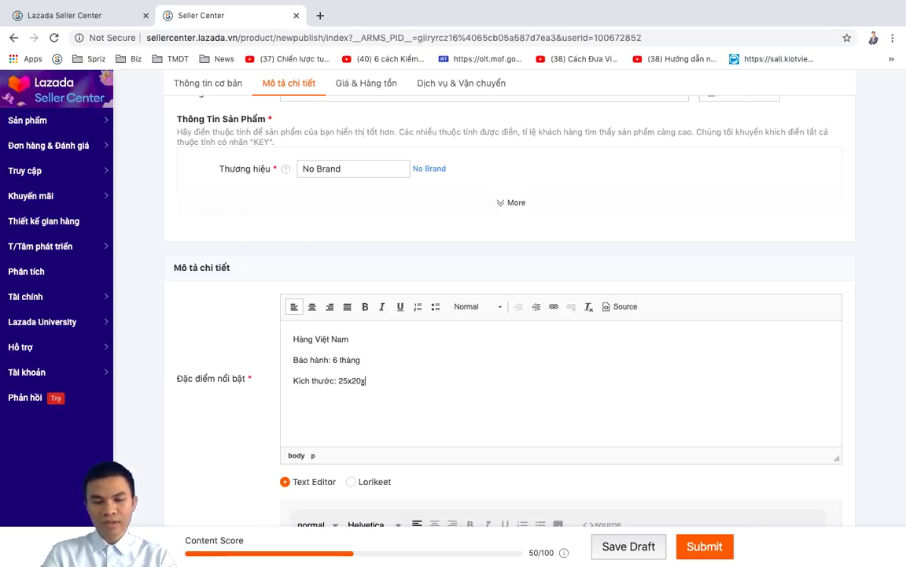
type("10cm")
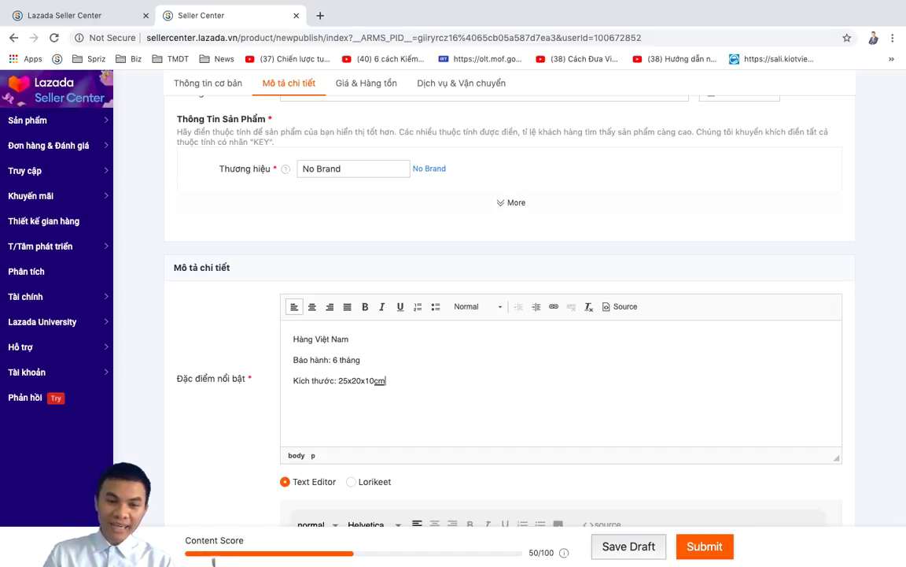
Format the three product highlight lines as a bulleted list.
left_click_drag(396, 379, 248, 321)
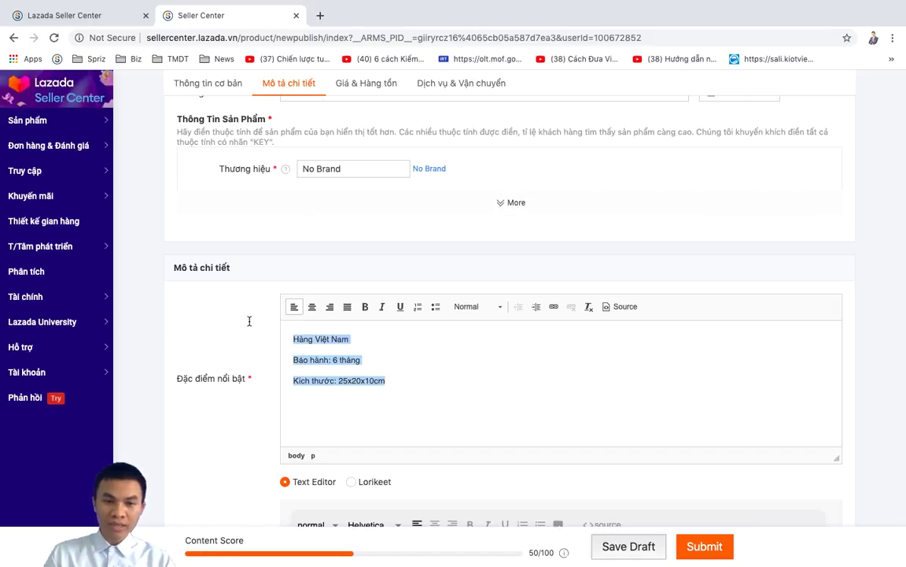
left_click(435, 306)
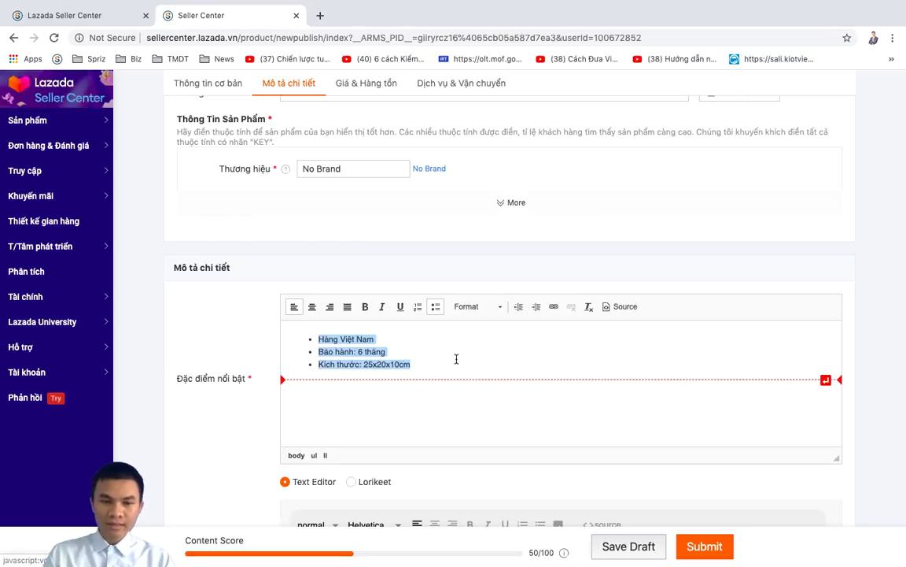
left_click(452, 415)
Set the colour group (Nhóm màu) under price and stock to "Màu đen", searching for "Đen".
scroll(452, 414, "down", 3)
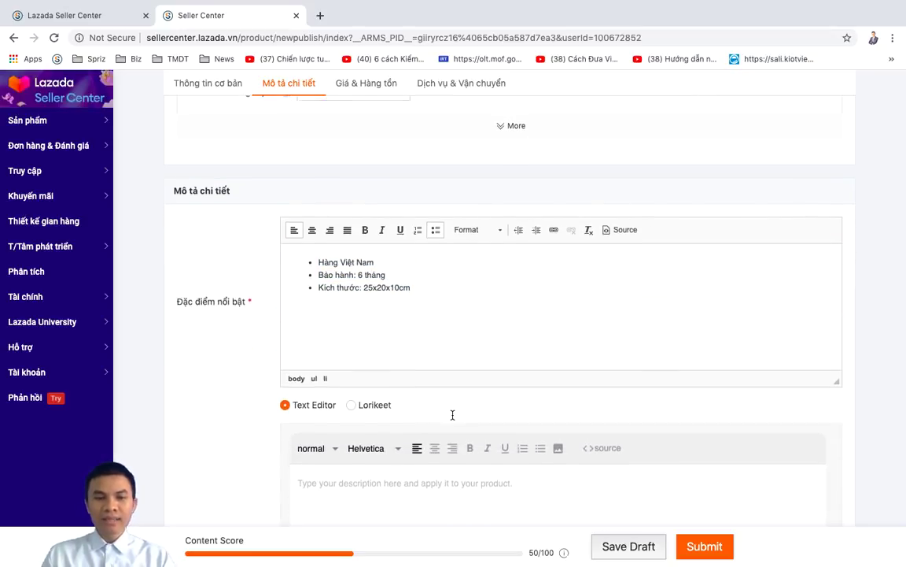
scroll(452, 415, "down", 6)
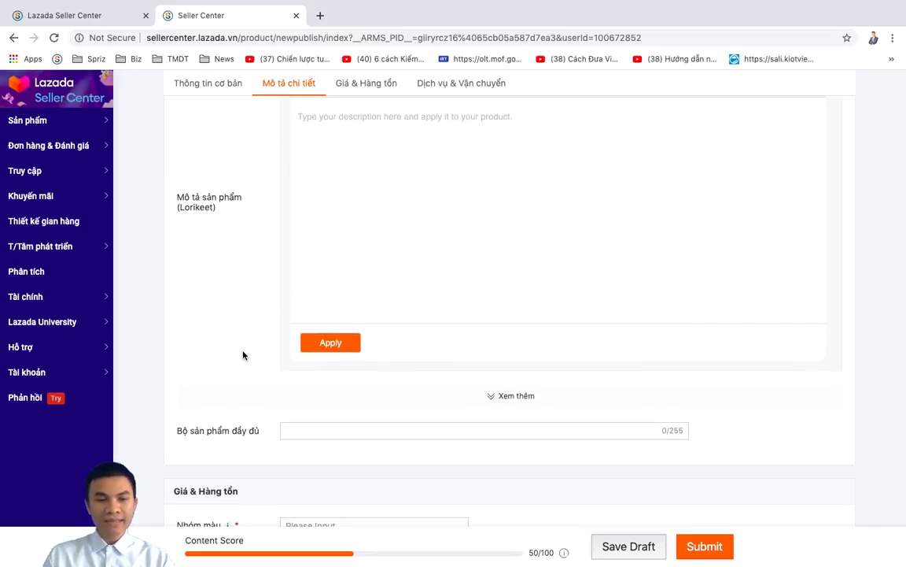
scroll(243, 354, "down", 3)
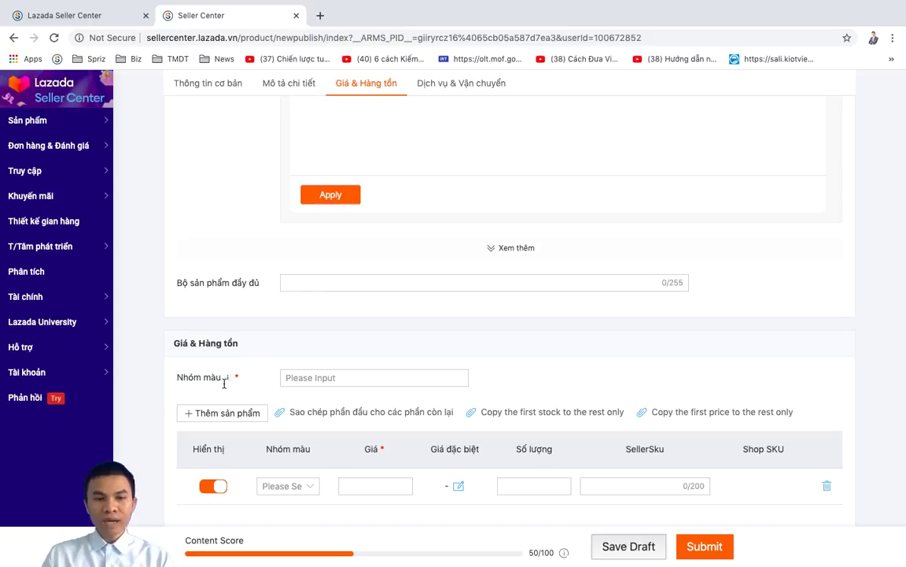
scroll(208, 374, "down", 1)
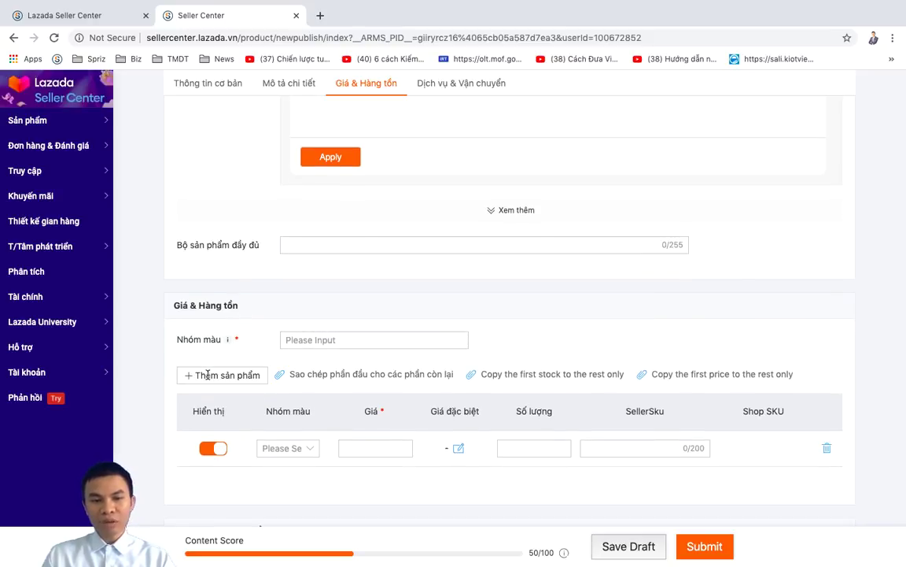
left_click(314, 339)
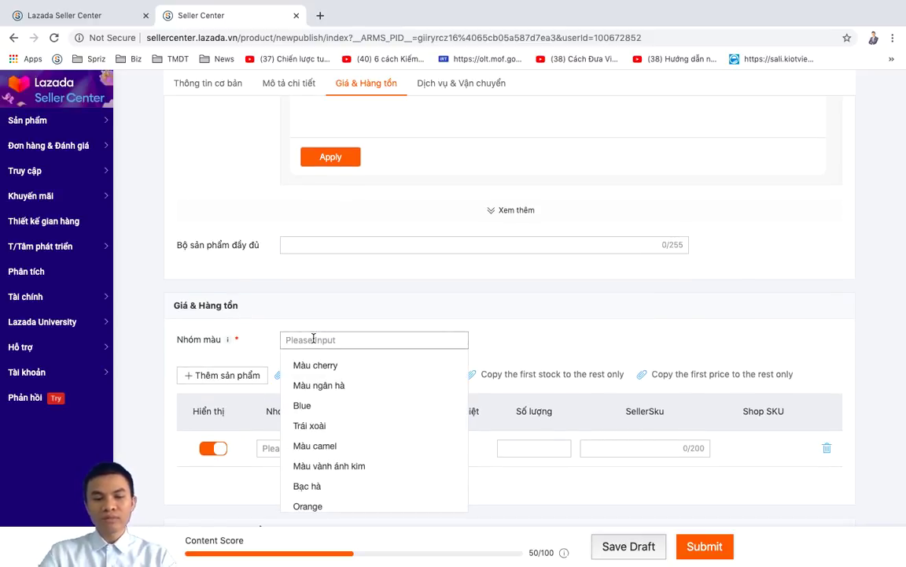
type("Đen")
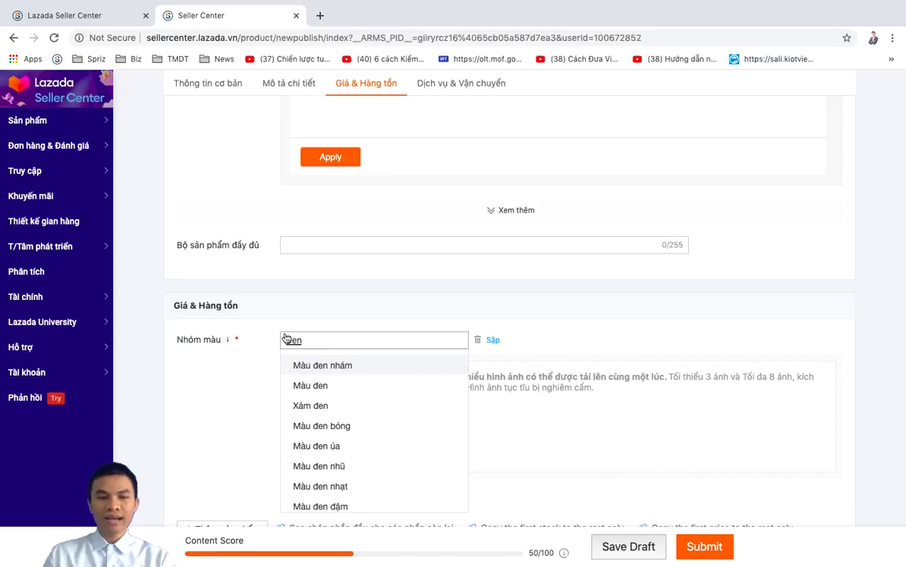
left_click(329, 384)
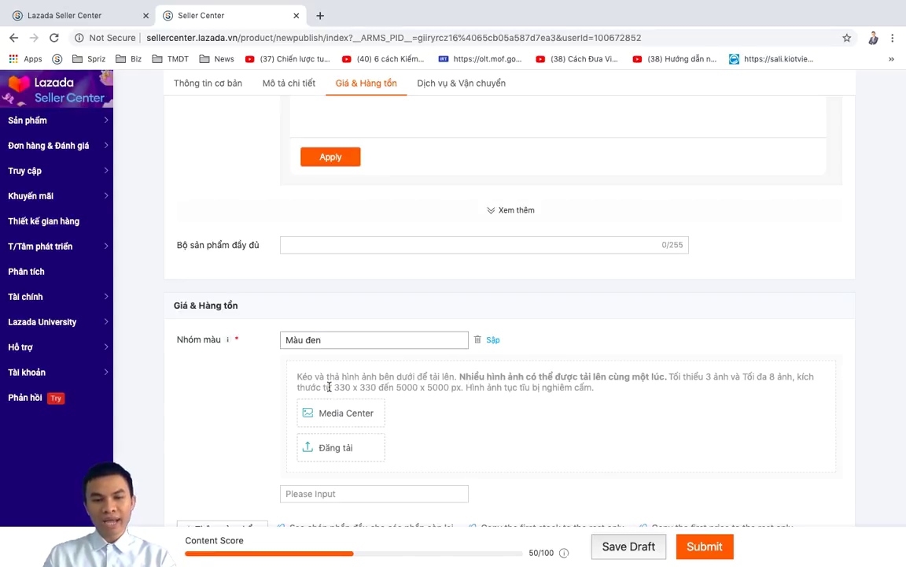
Try to upload the bag set image and two purple screenshots from Desktop/BIZ/SALI as the Màu đen product images.
scroll(329, 386, "down", 3)
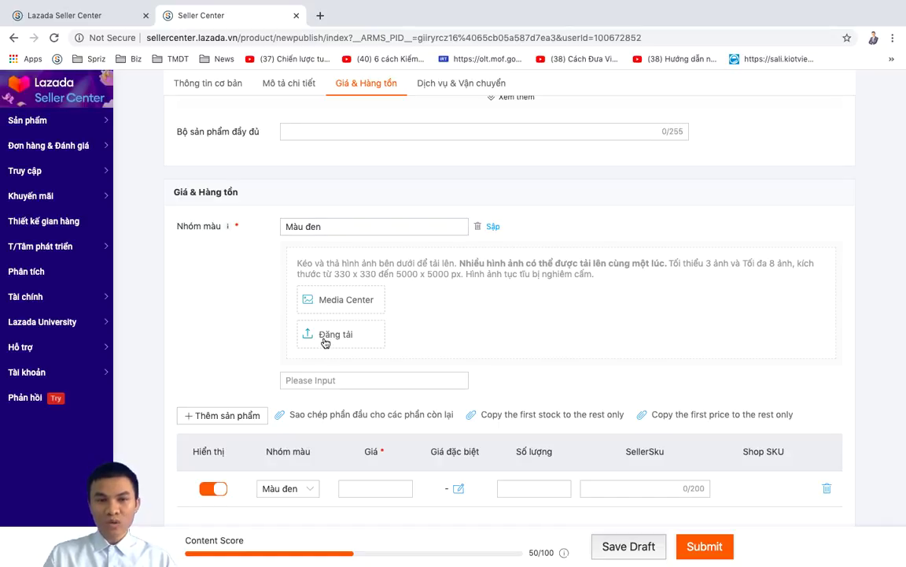
left_click(325, 340)
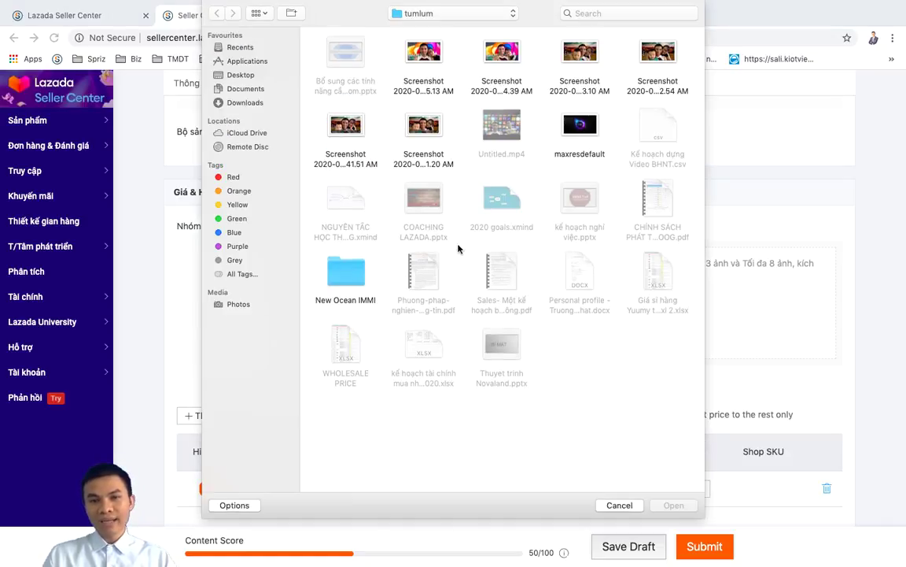
left_click(242, 75)
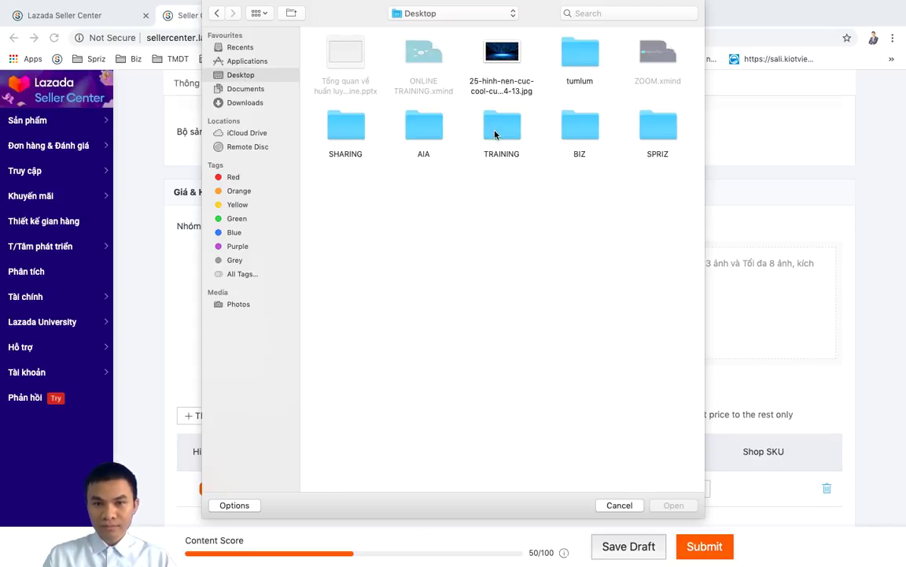
double_click(580, 128)
double_click(409, 53)
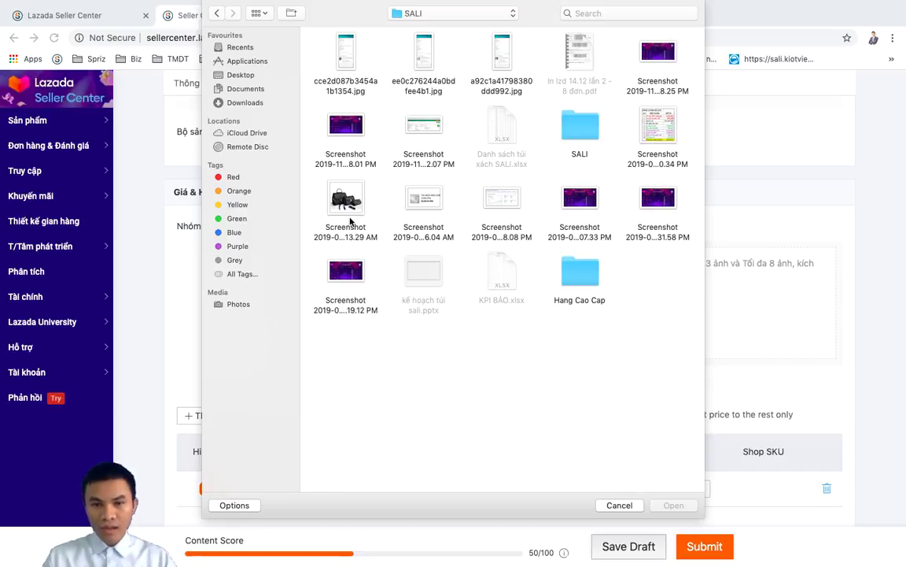
left_click(575, 288)
double_click(575, 288)
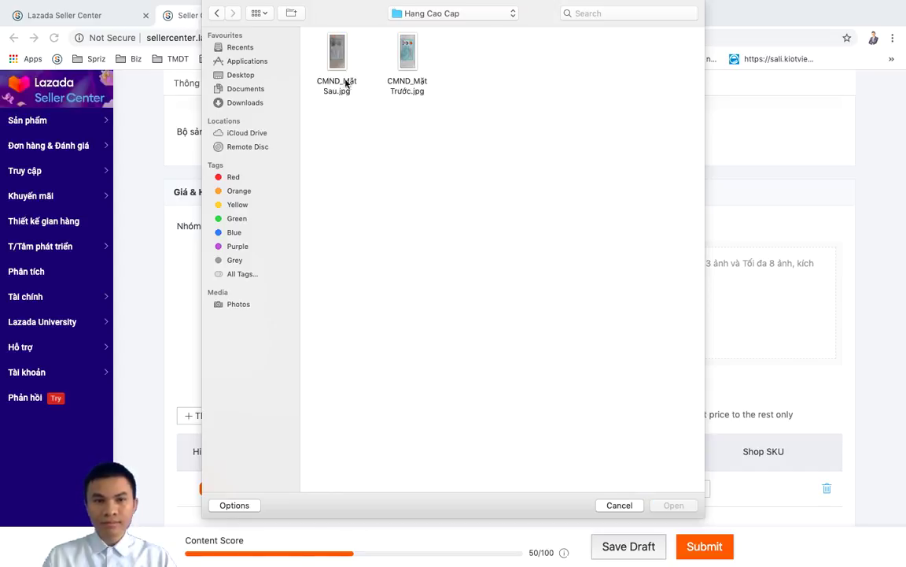
left_click(218, 14)
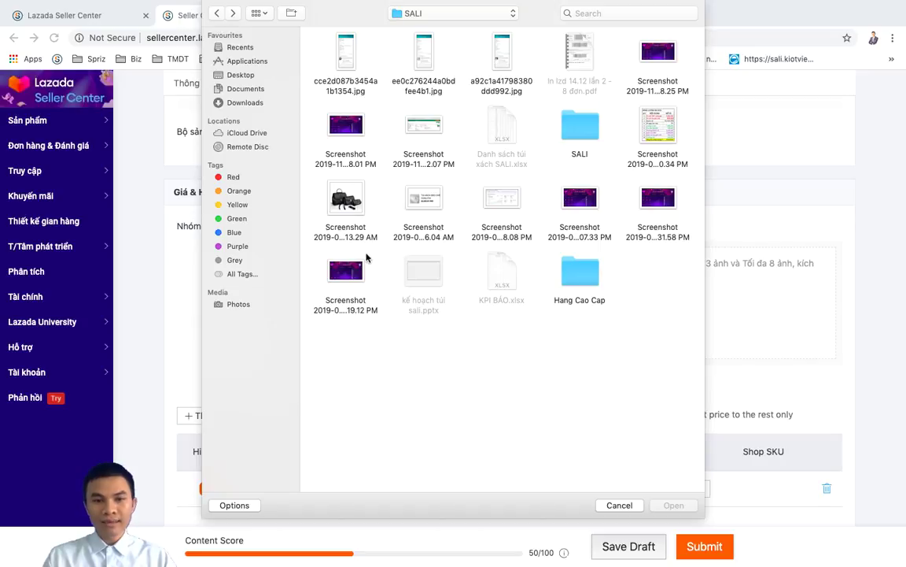
left_click(346, 200)
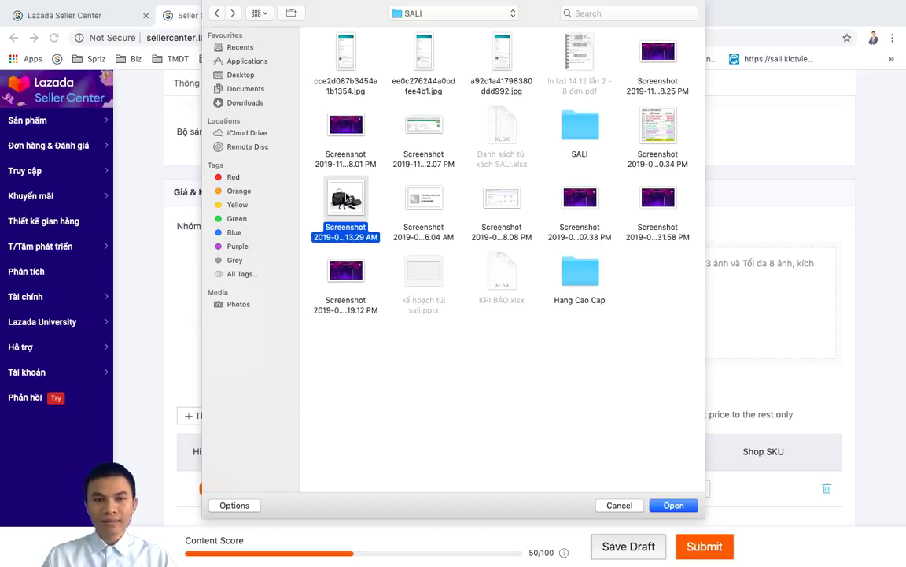
left_click(658, 55, "super")
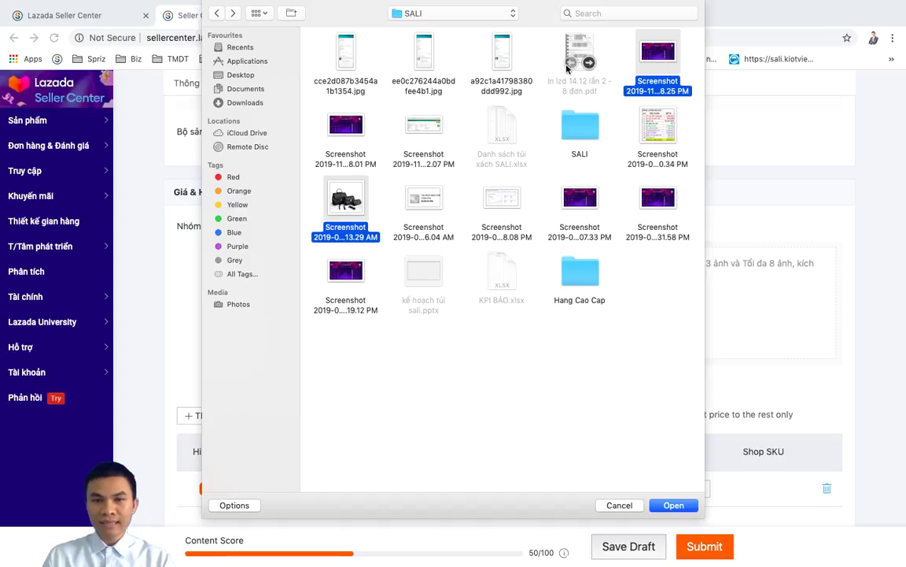
left_click(580, 201, "super")
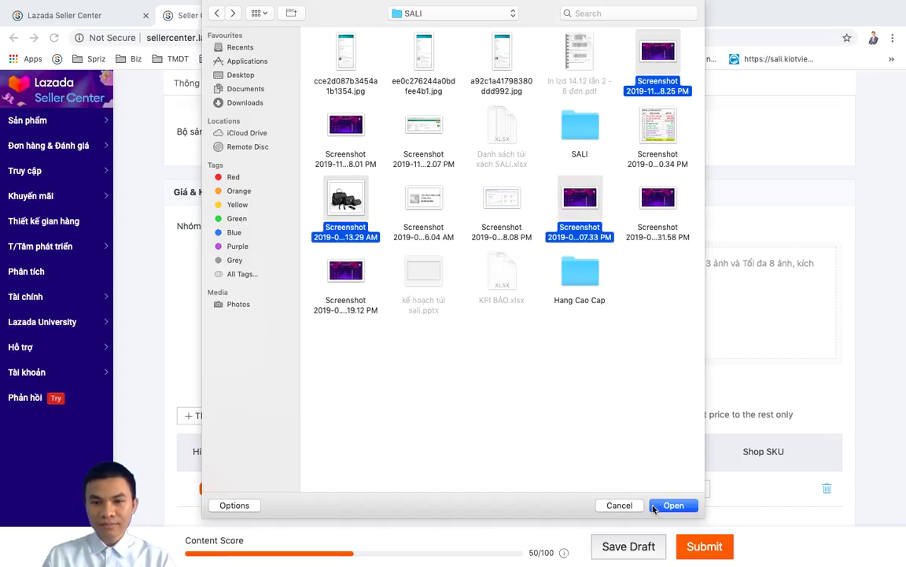
left_click(665, 508)
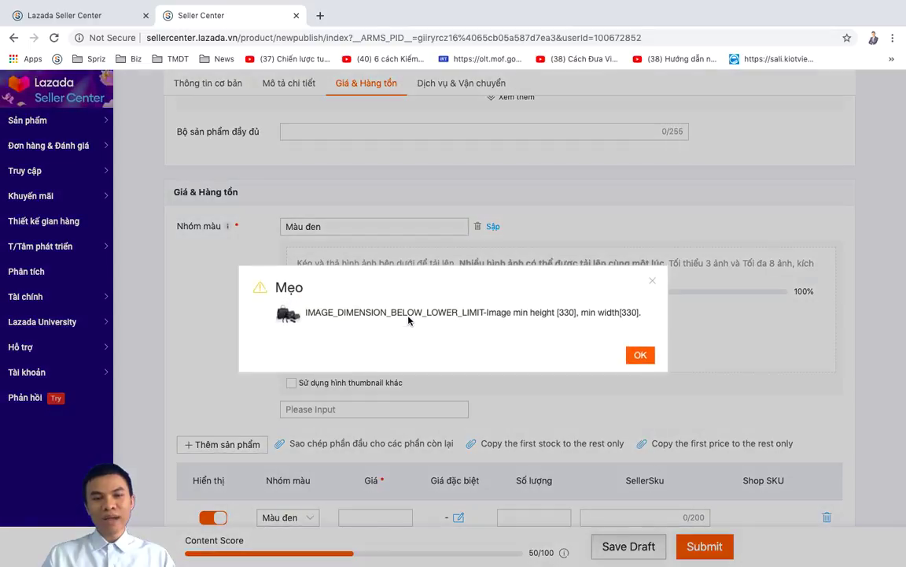
left_click(640, 355)
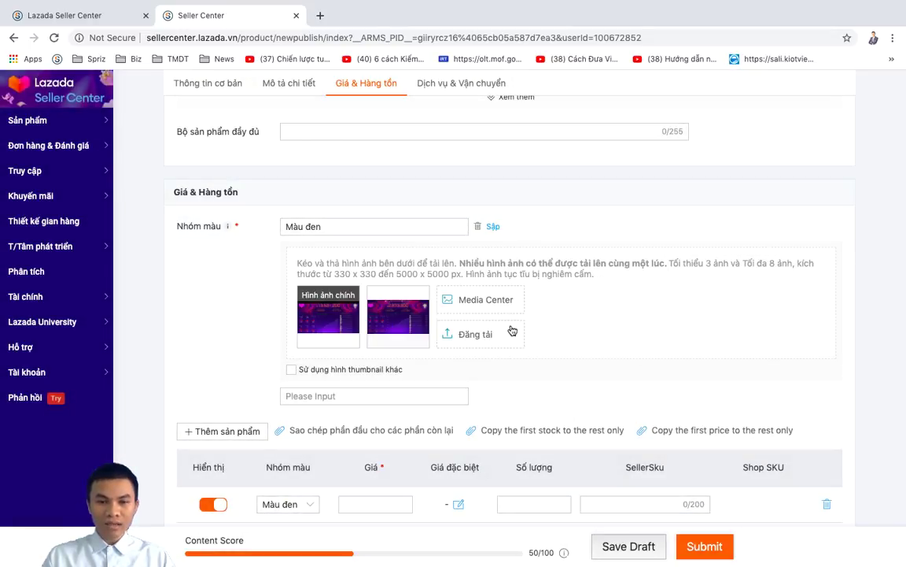
Remove the two purple screenshots from the Màu đen product images.
left_click(398, 340)
left_click(329, 340)
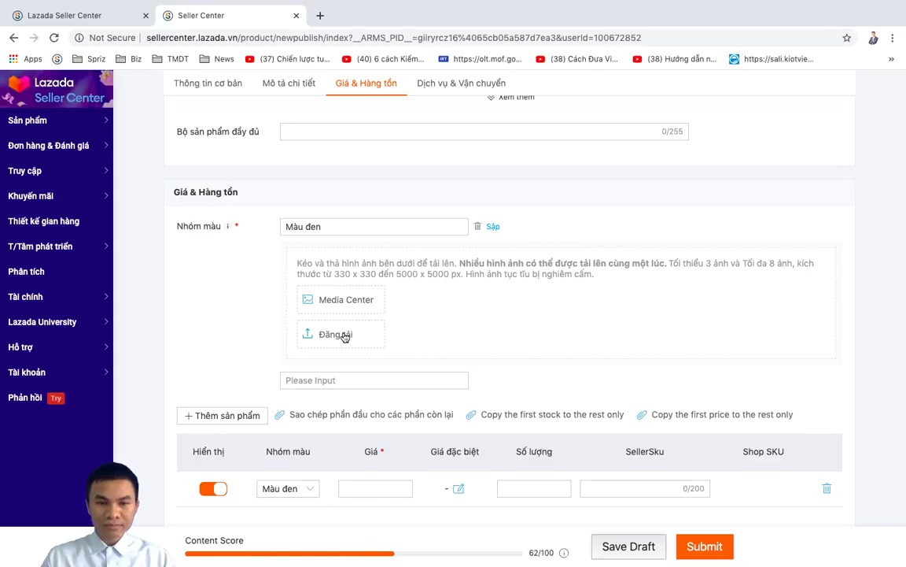
Upload three wallet images from Desktop/BIZ/FAVNA as the Màu đen product images: folded black wallet, orange interior and brown front.
left_click(334, 324)
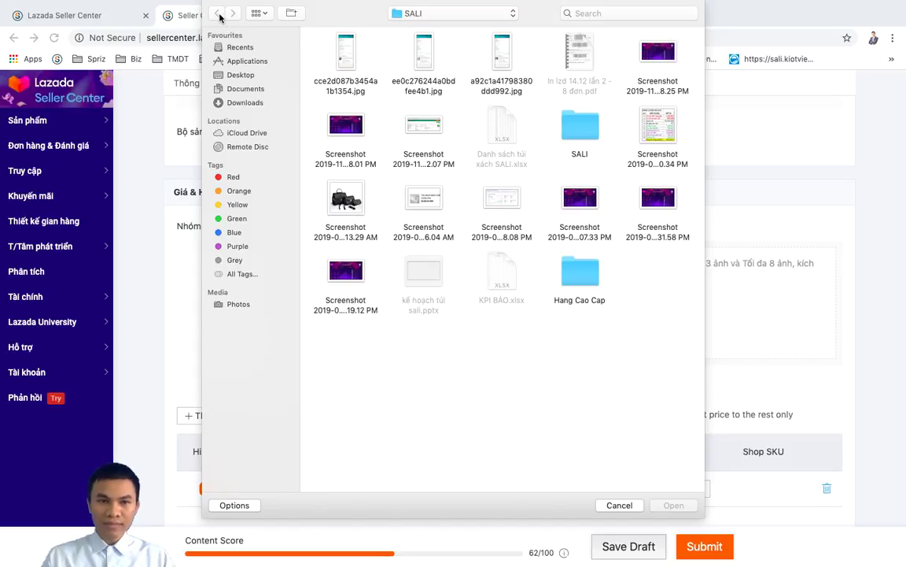
left_click(242, 74)
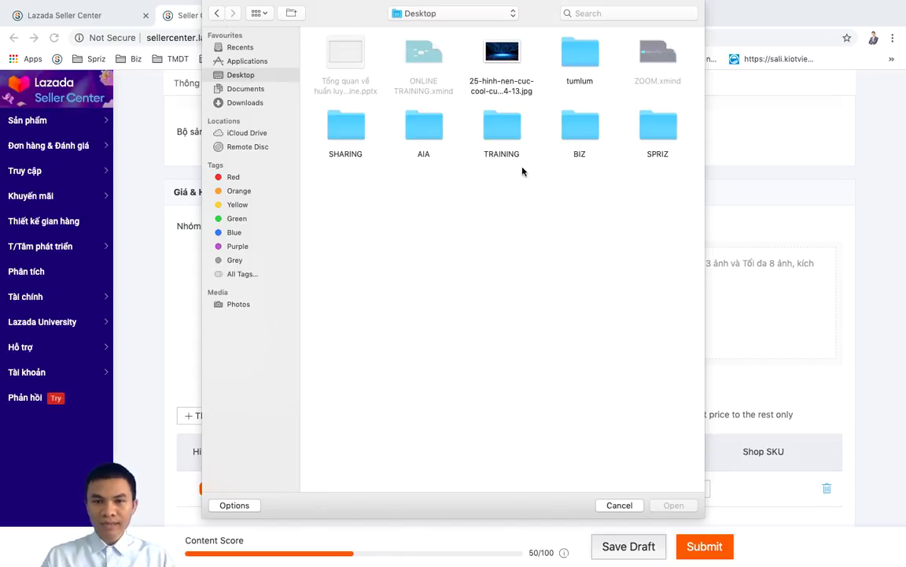
double_click(563, 125)
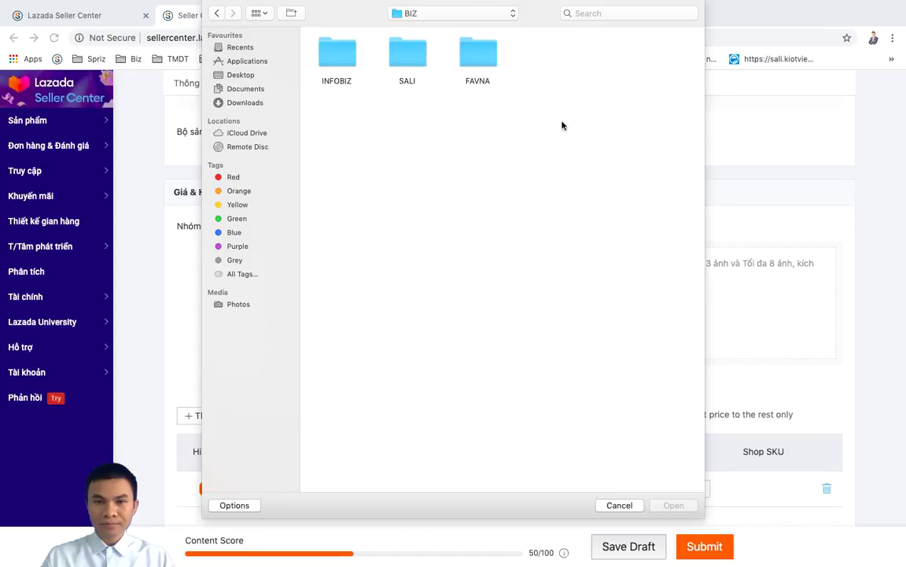
double_click(479, 63)
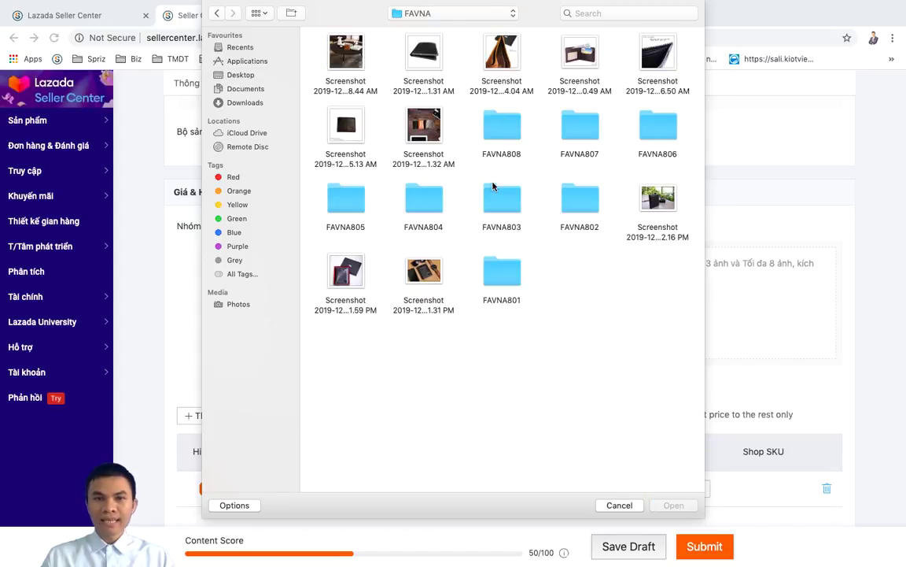
left_click(417, 57)
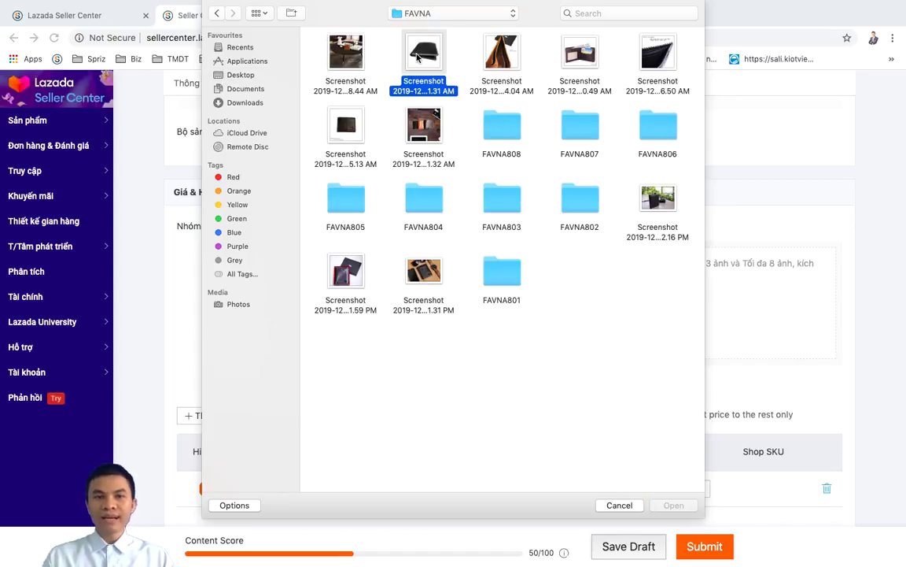
left_click(507, 61, "super")
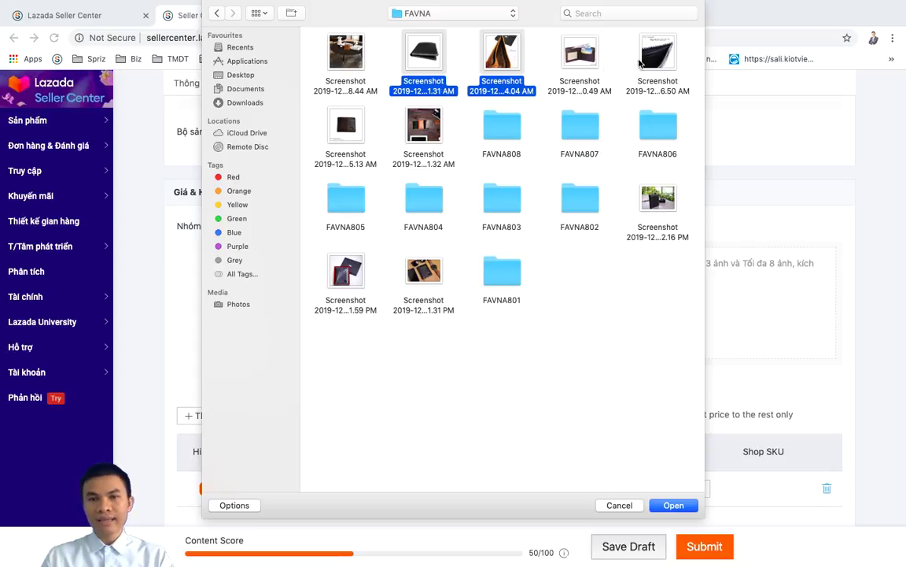
left_click(328, 114, "super")
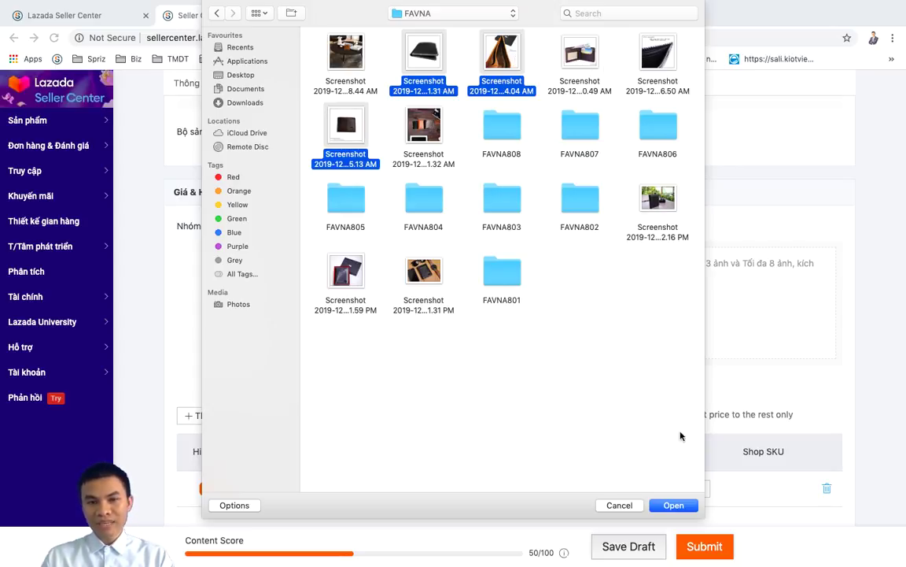
left_click(689, 502)
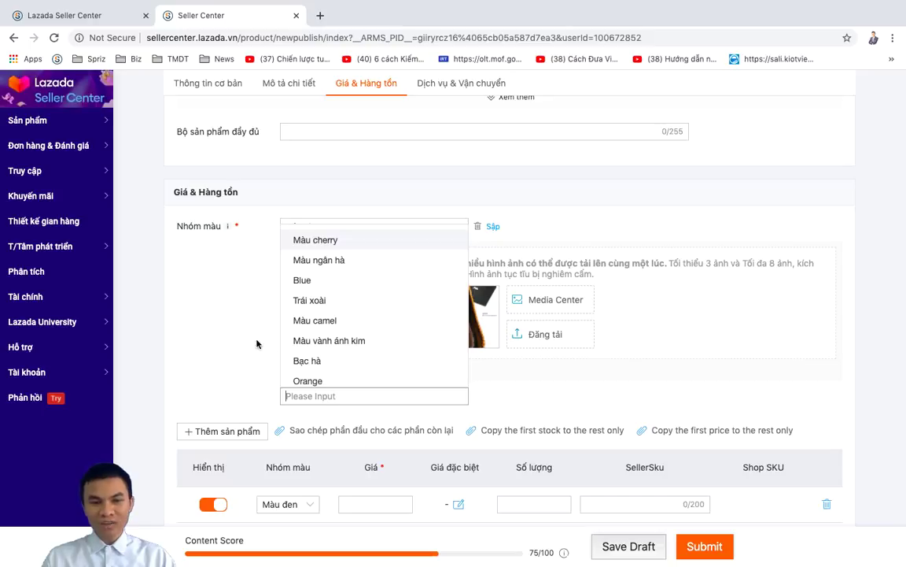
left_click(215, 311)
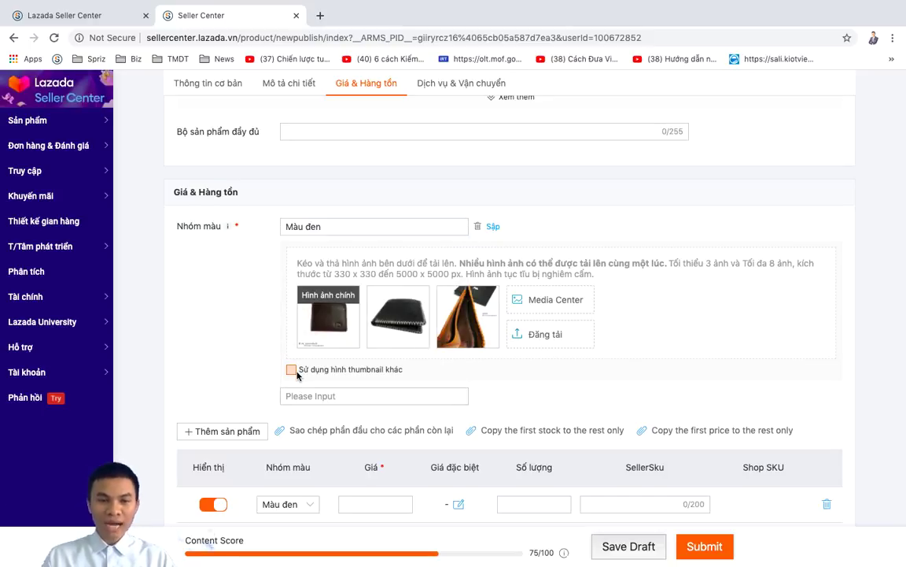
Set the Màu đen variant's price to 200000 and look at its special price options without setting one.
scroll(297, 375, "down", 3)
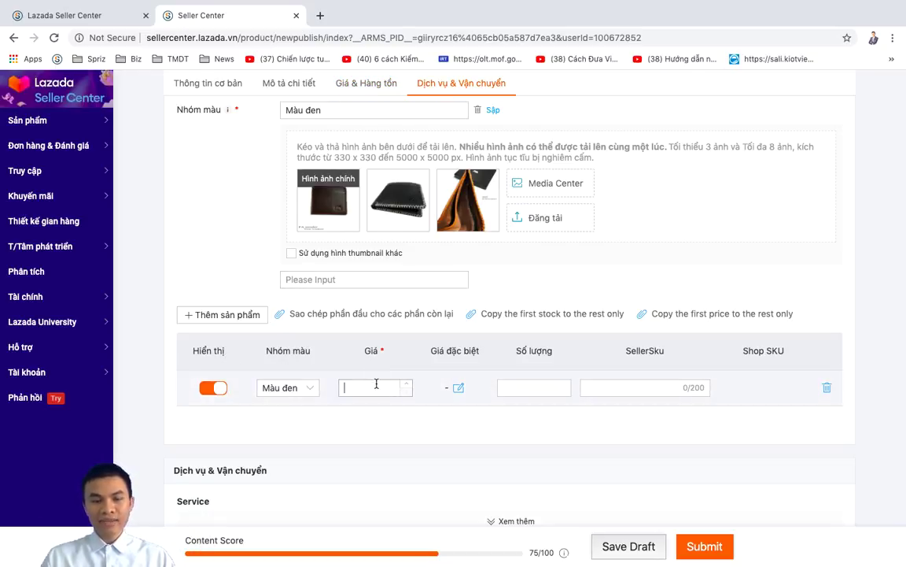
type("00000")
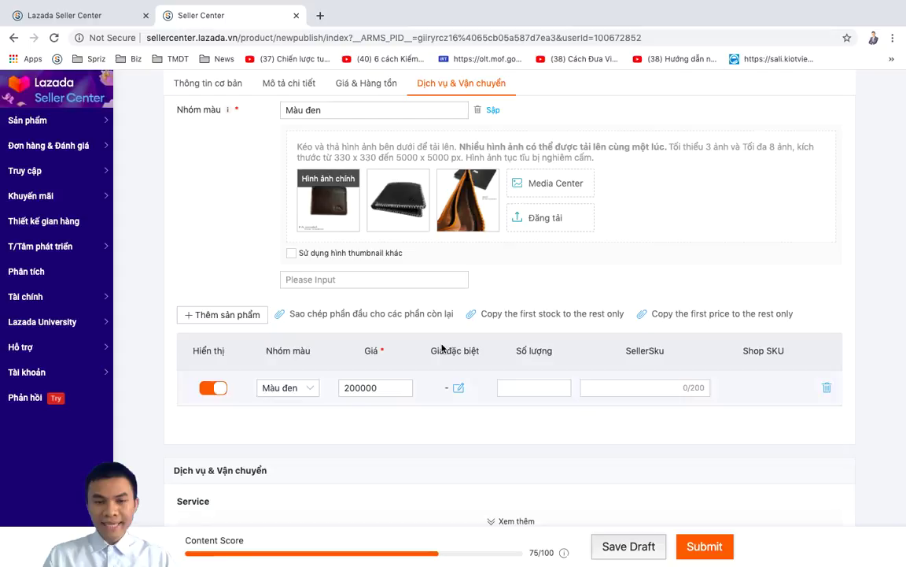
left_click(458, 387)
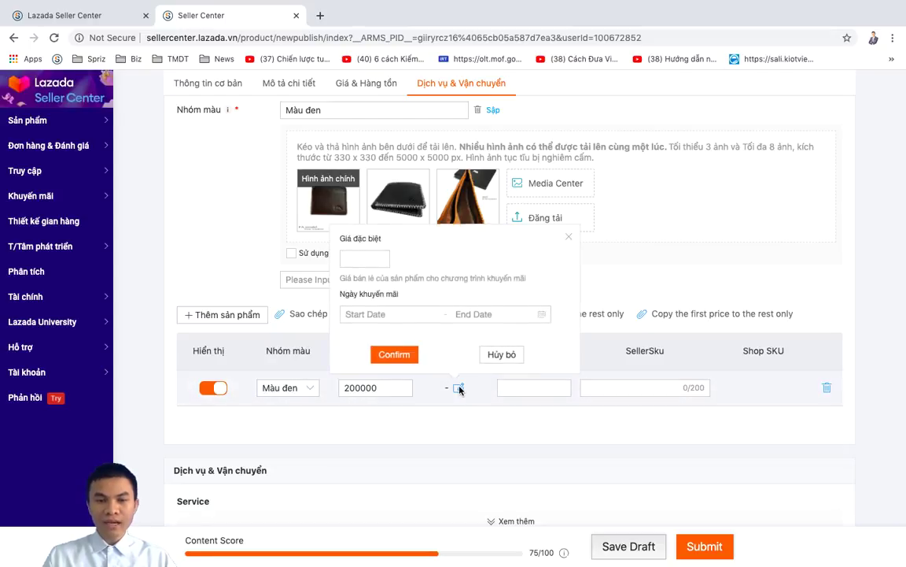
left_click(501, 354)
Set the Màu đen variant's quantity (Số lượng) to 100 and its SellerSku to "txnmd".
left_click(518, 386)
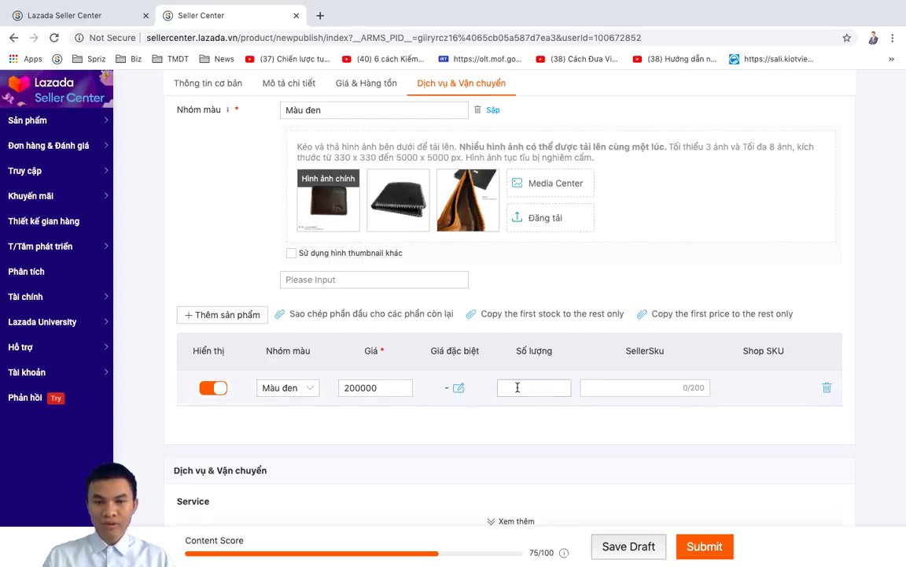
type("100")
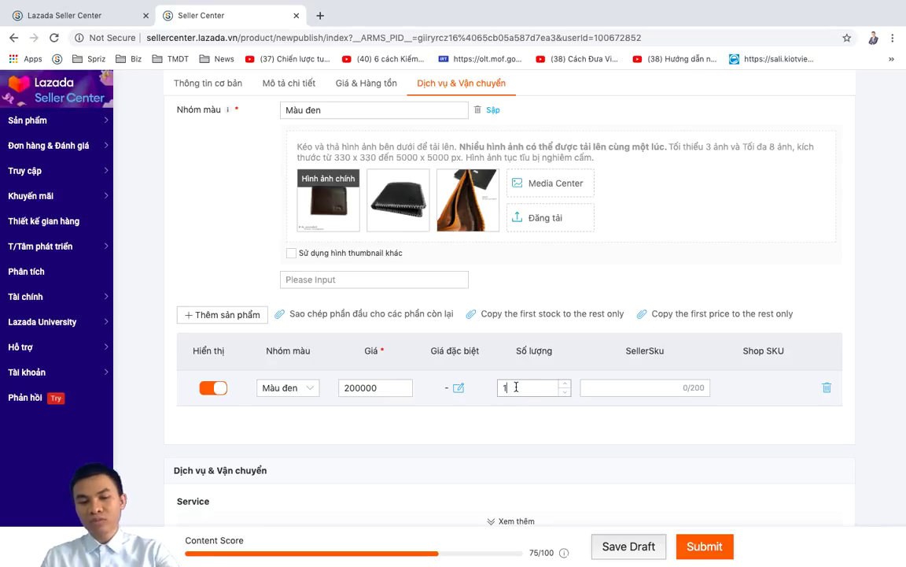
left_click(639, 388)
double_click(638, 352)
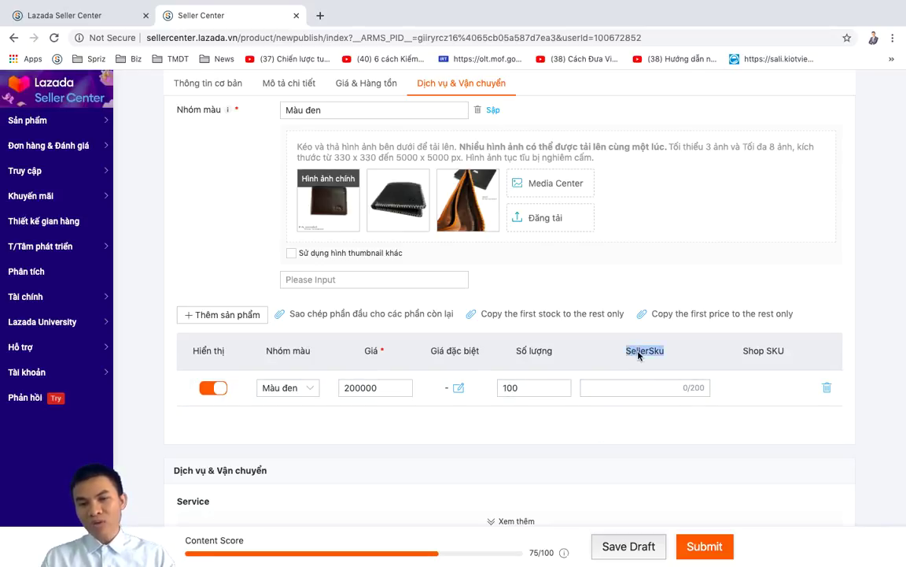
left_click(642, 388)
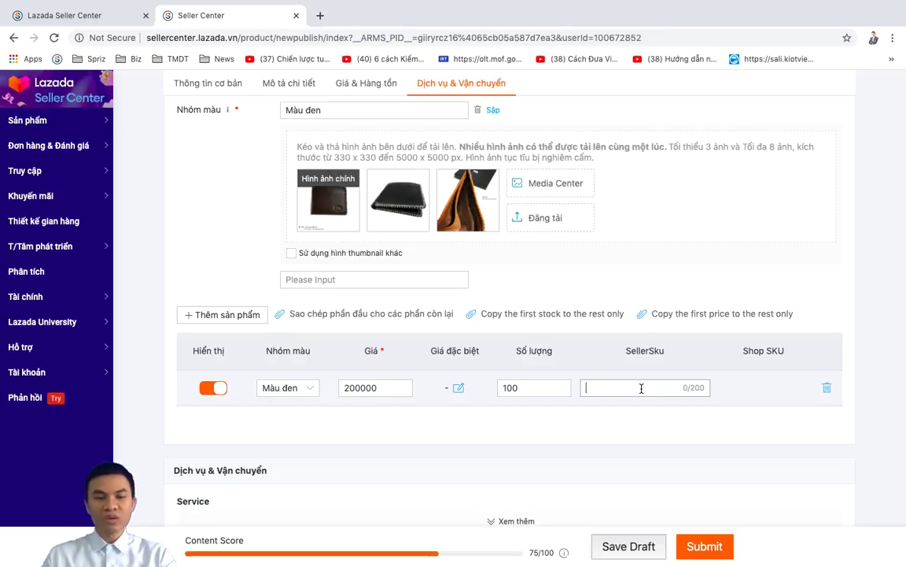
type("txnmd")
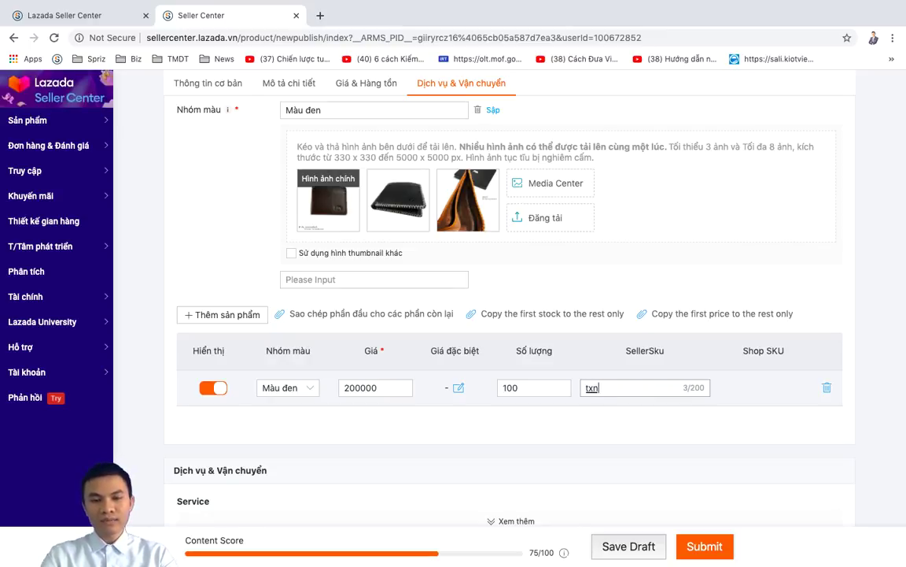
left_click(233, 331)
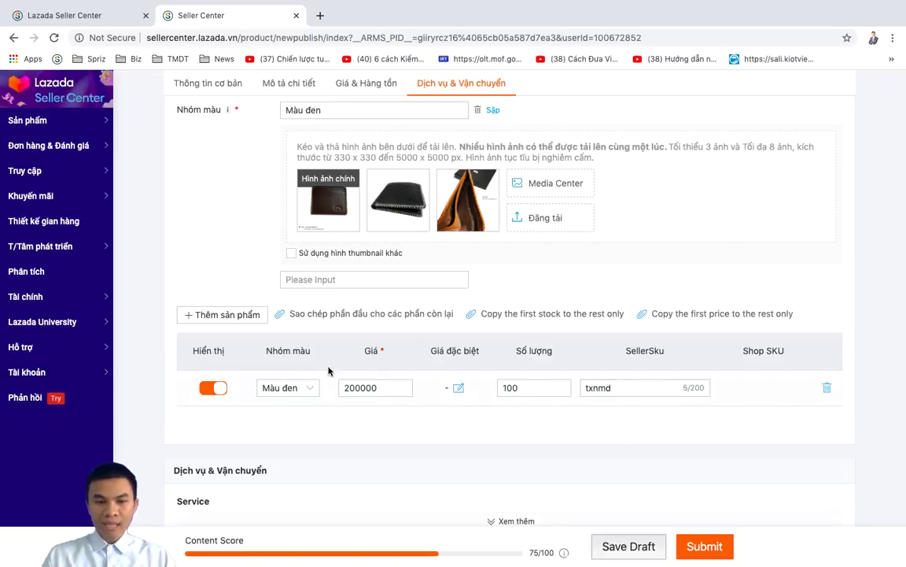
Set the package weight (Khối lượng kiện hàng) to 0.5 kg and the package size to length 26, width 21 and height 11 cm.
scroll(205, 334, "down", 3)
scroll(225, 370, "down", 2)
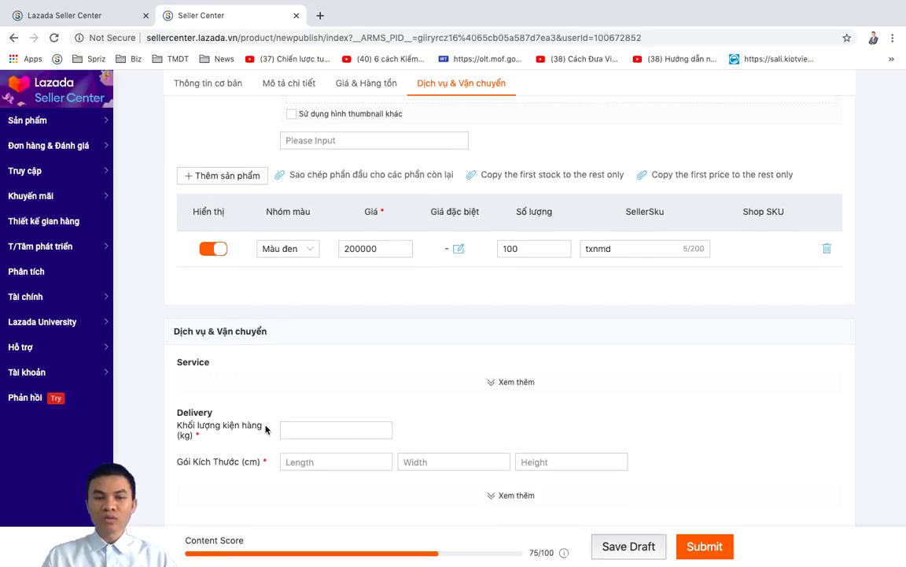
left_click(293, 425)
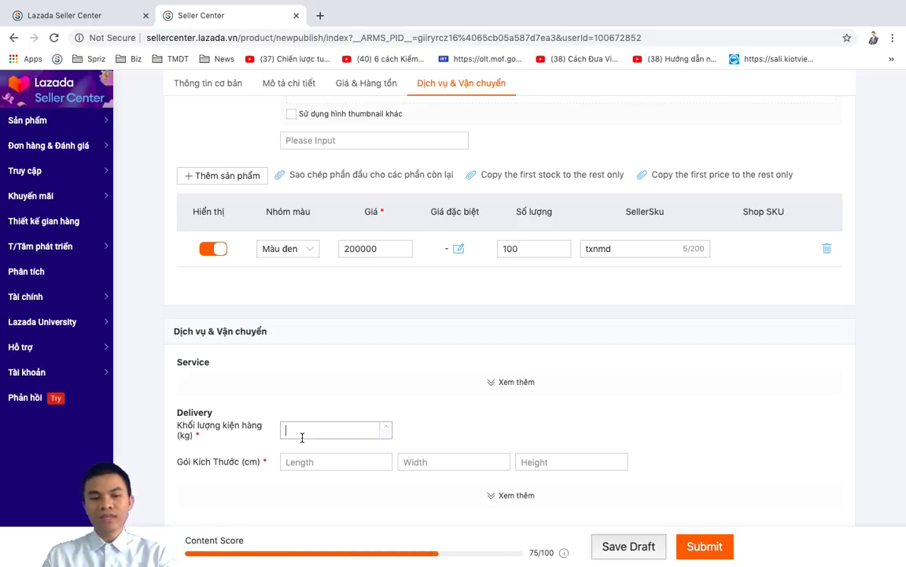
type("0.5")
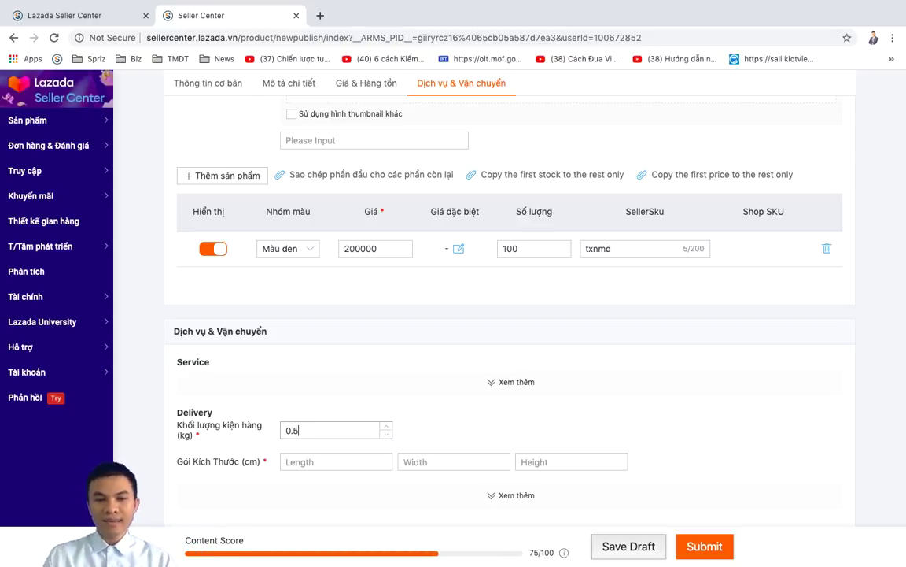
left_click(305, 464)
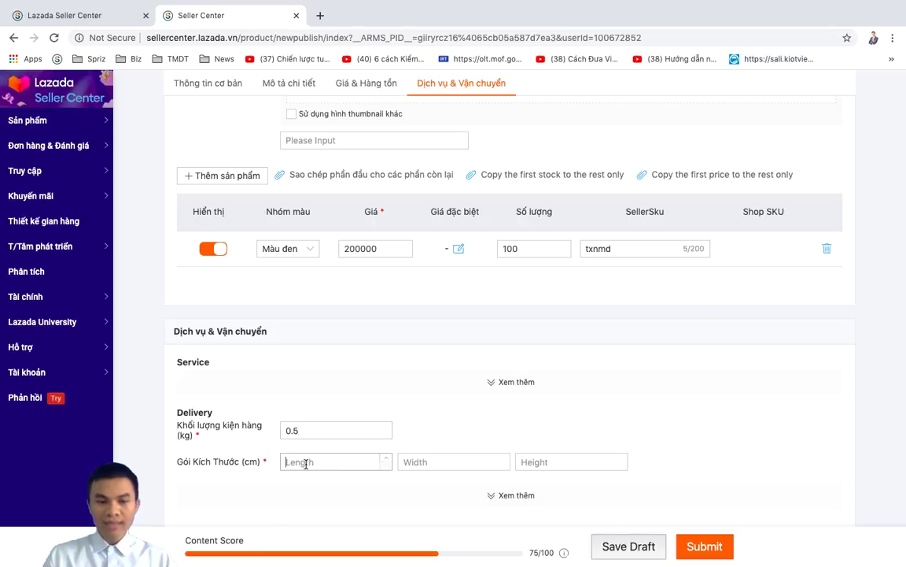
type("26")
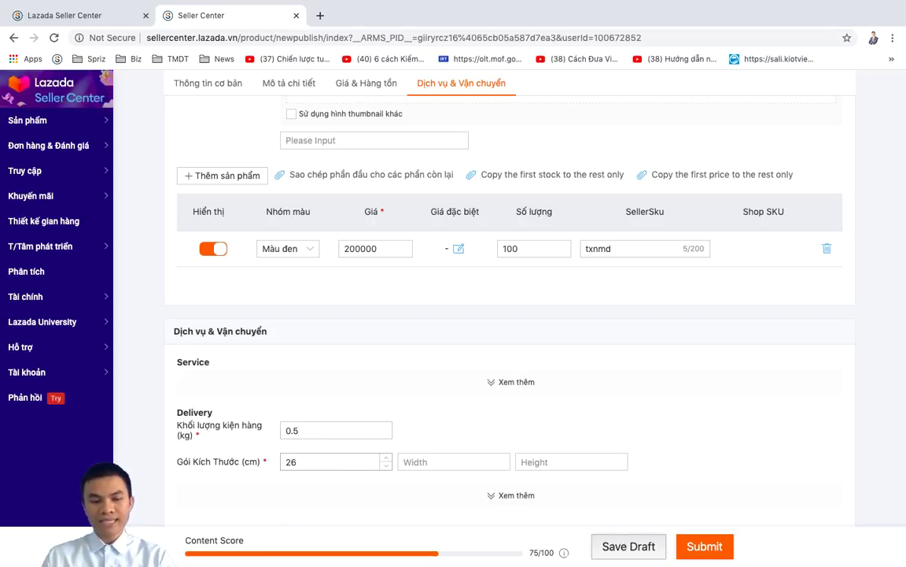
left_click(417, 462)
type("21")
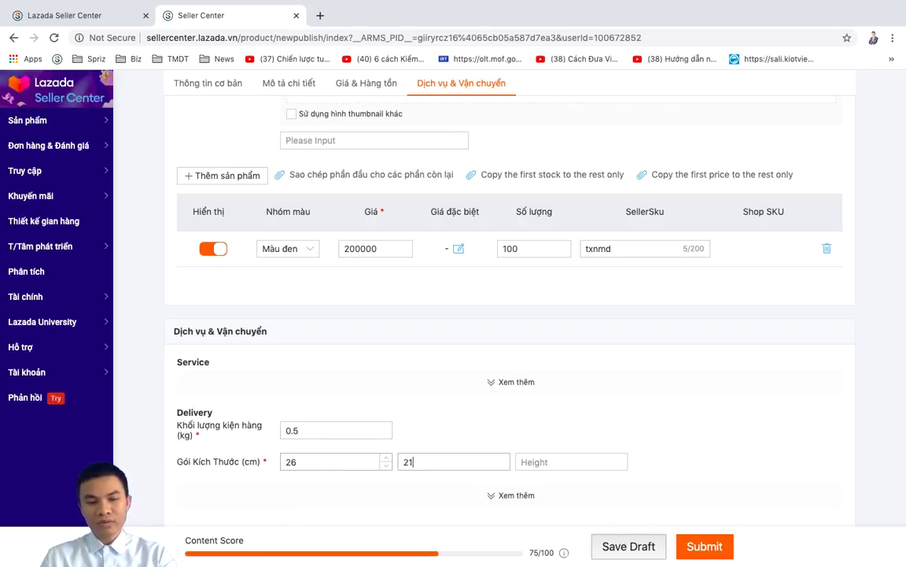
key("Tab")
type("11")
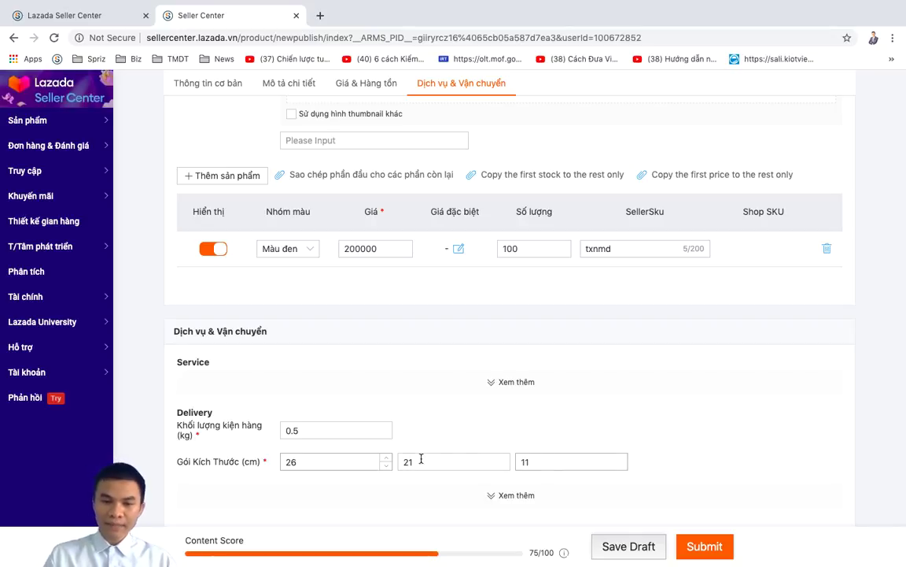
Review the completed variant and delivery details of the product listing and submit it for publishing.
scroll(750, 410, "down", 1)
scroll(750, 410, "down", 2)
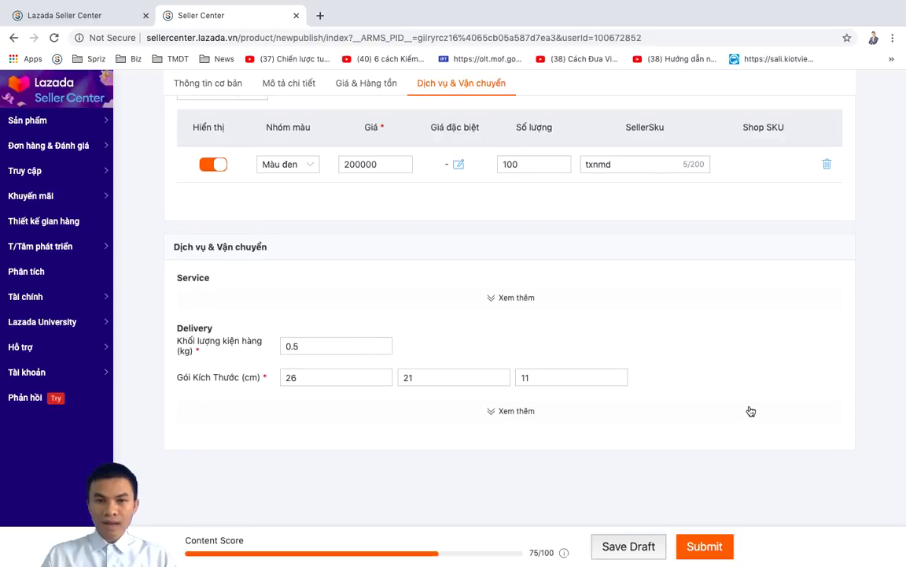
scroll(750, 410, "up", 1)
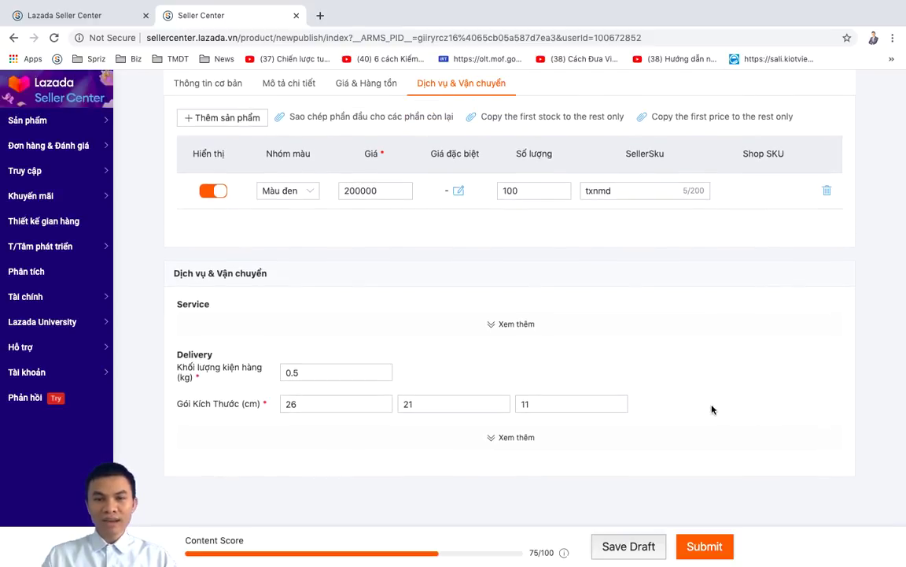
scroll(630, 370, "up", 5)
scroll(630, 369, "down", 8)
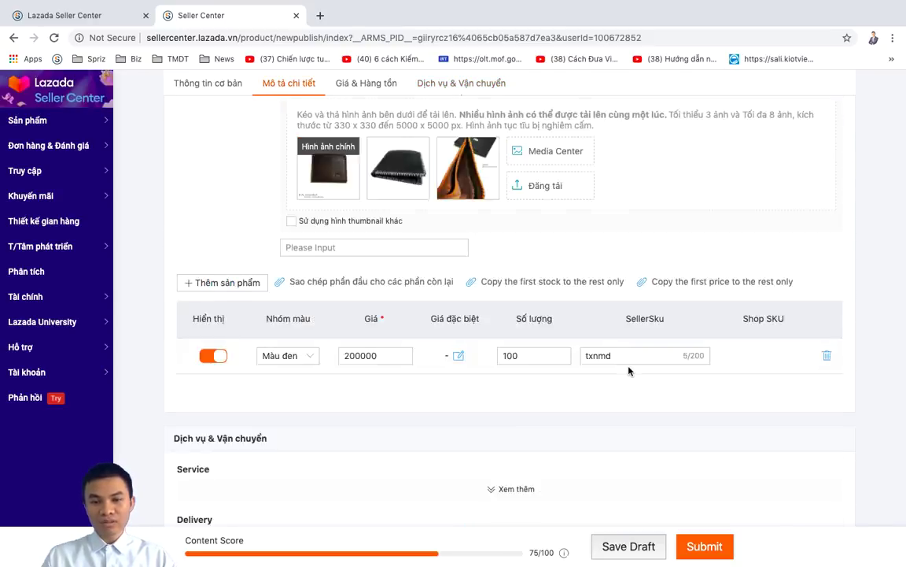
left_click(712, 550)
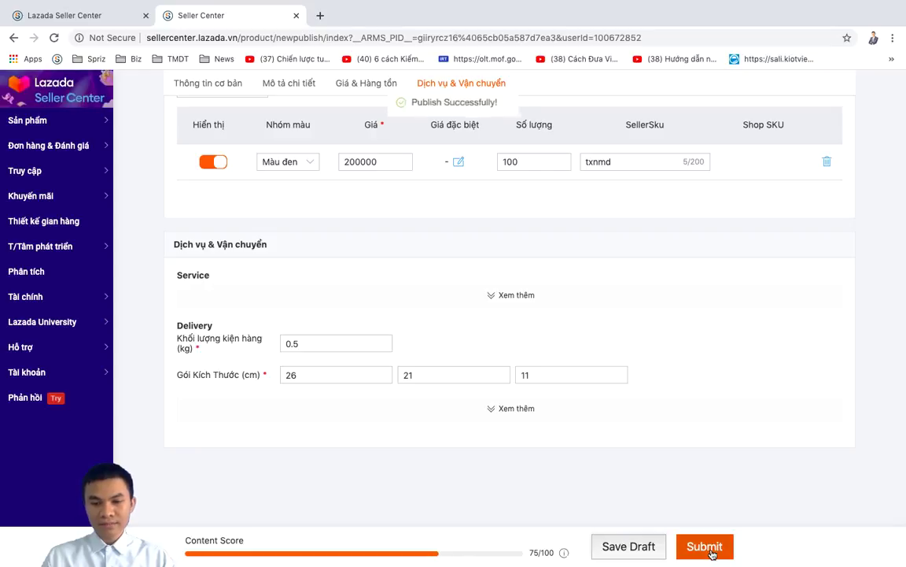